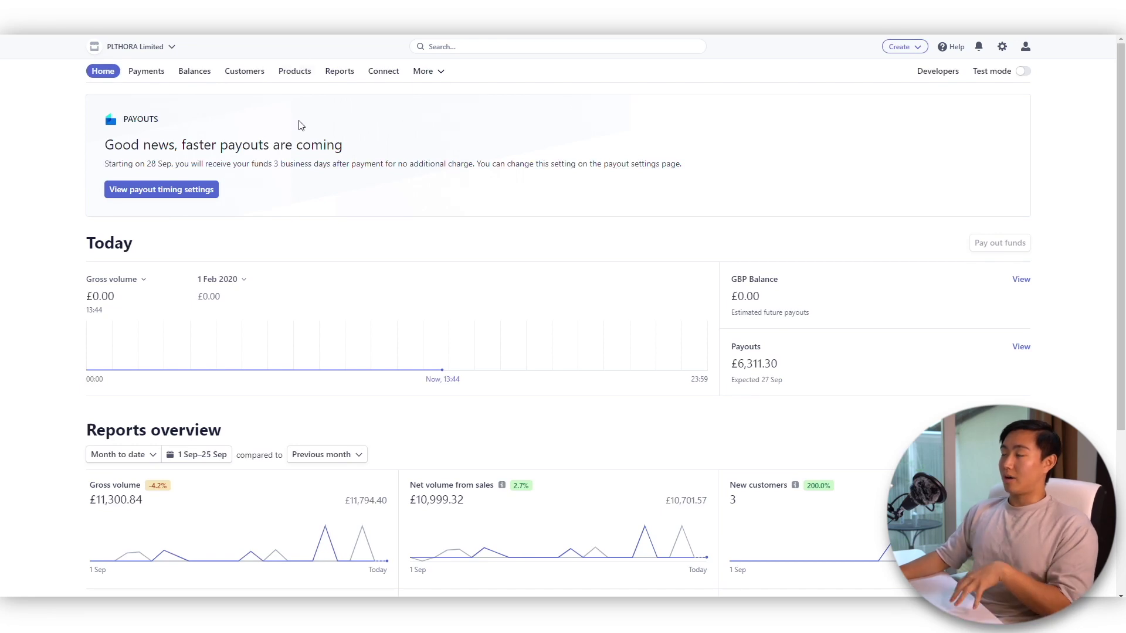
- Open the Invoices page from the More menu in the top navigation
{"action": "left_click", "coordinate": [423, 71]}
{"action": "left_click", "coordinate": [318, 205]}
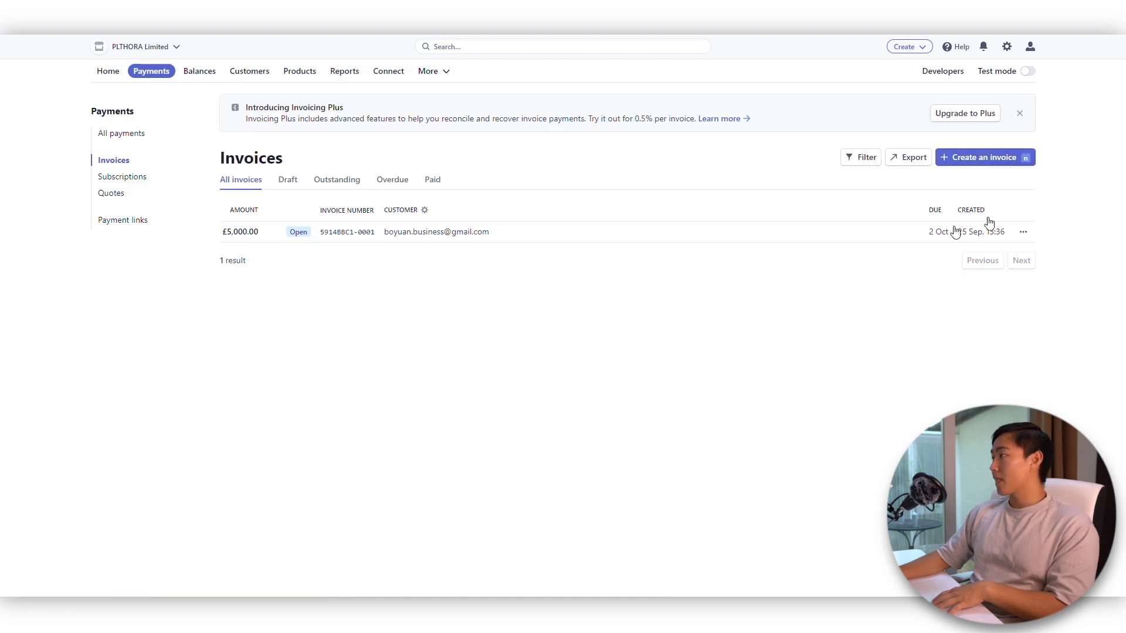
- Create a new invoice and browse the existing customers in the customer field
{"action": "left_click", "coordinate": [977, 159]}
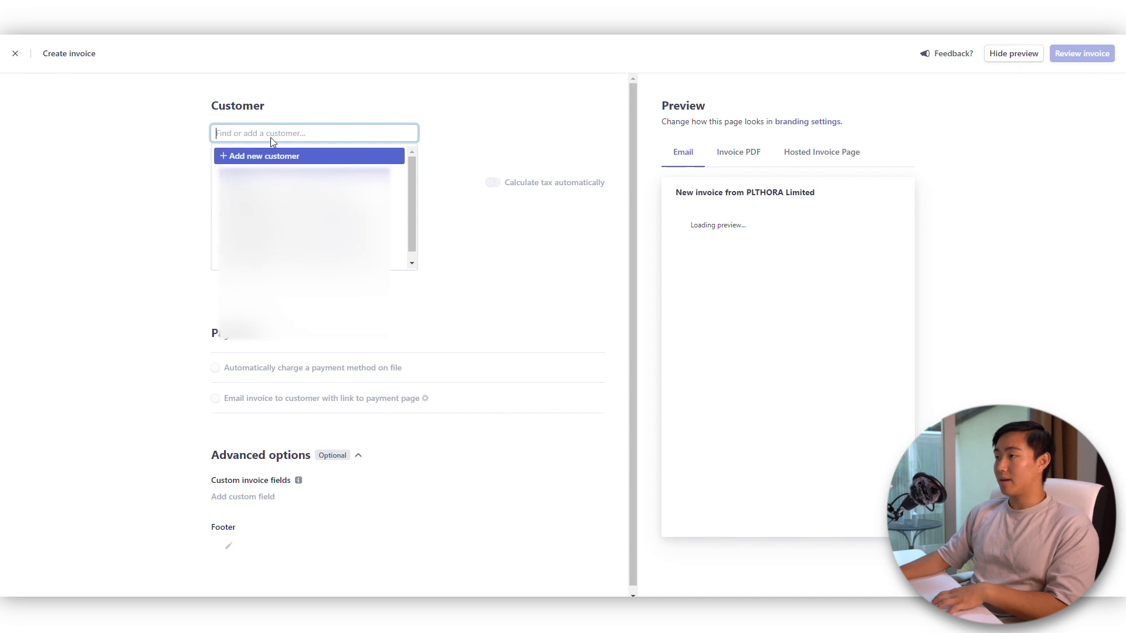
{"action": "left_click", "coordinate": [271, 133]}
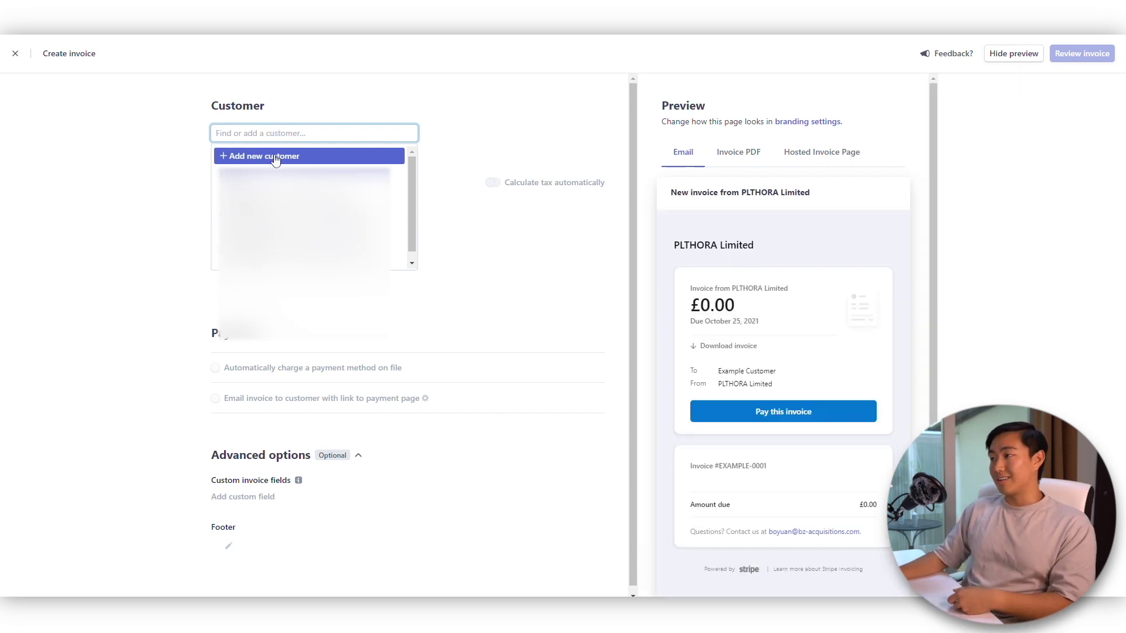
{"action": "key", "text": "Down"}
{"action": "key", "text": "Down"}
{"action": "key", "text": "Down"}
{"action": "key", "text": "Down"}
{"action": "key", "text": "Up"}
{"action": "key", "text": "Up"}
{"action": "key", "text": "Up"}
{"action": "key", "text": "Up"}
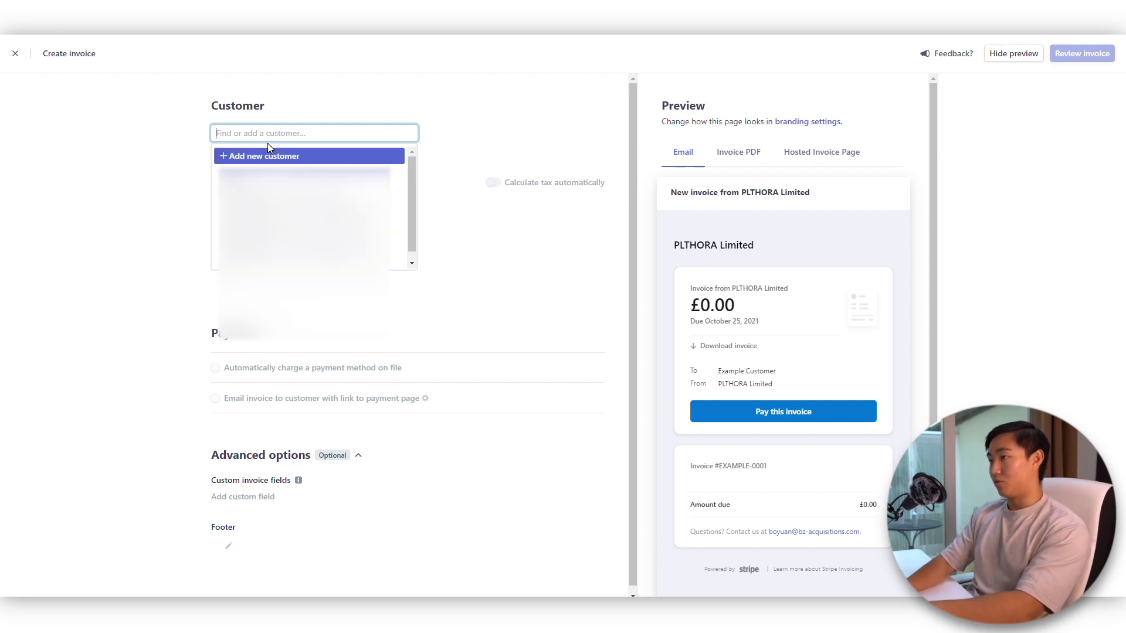
- Search for the customer's name, then clear it and choose Add new customer
{"action": "type", "text": "boyuan"}
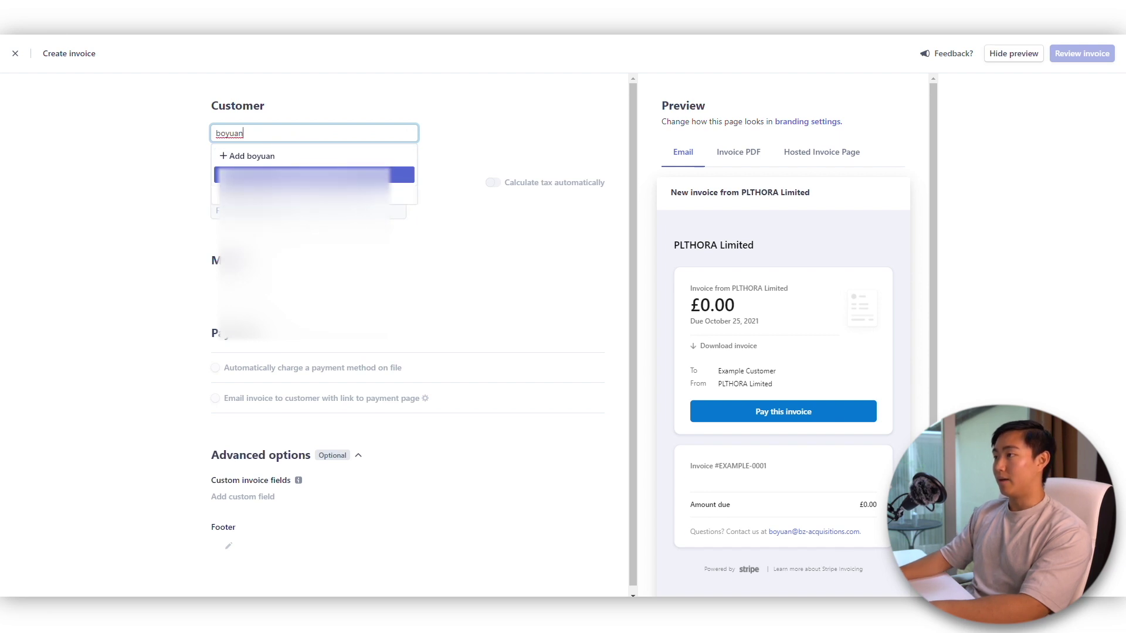
{"action": "left_click", "coordinate": [161, 159]}
{"action": "left_click", "coordinate": [258, 133]}
{"action": "key", "text": "BackSpace"}
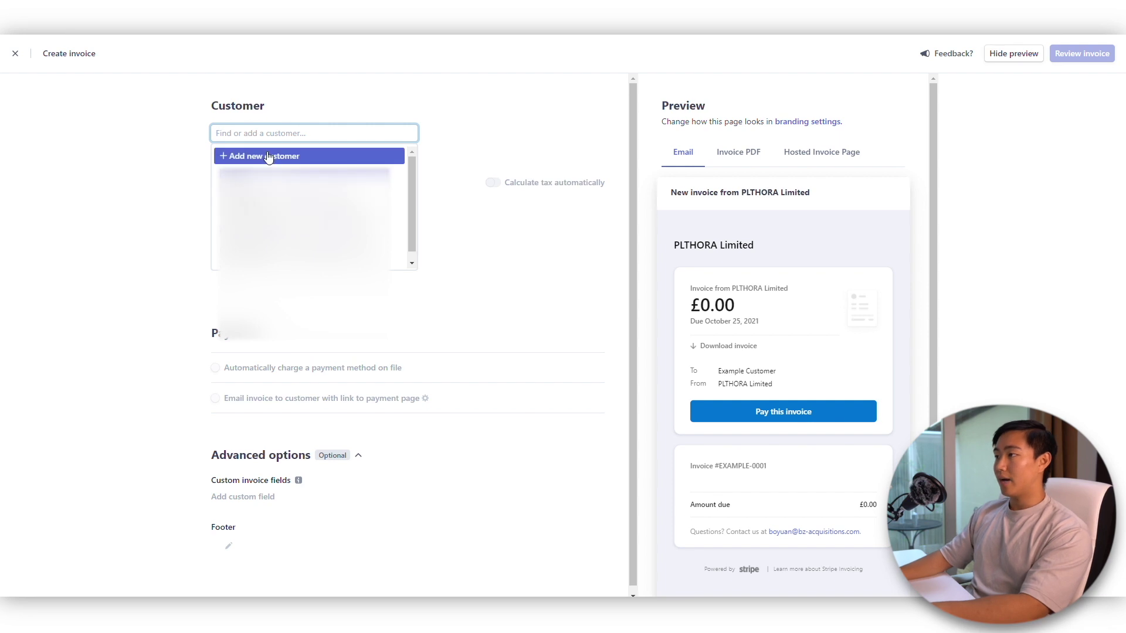
{"action": "left_click", "coordinate": [268, 156]}
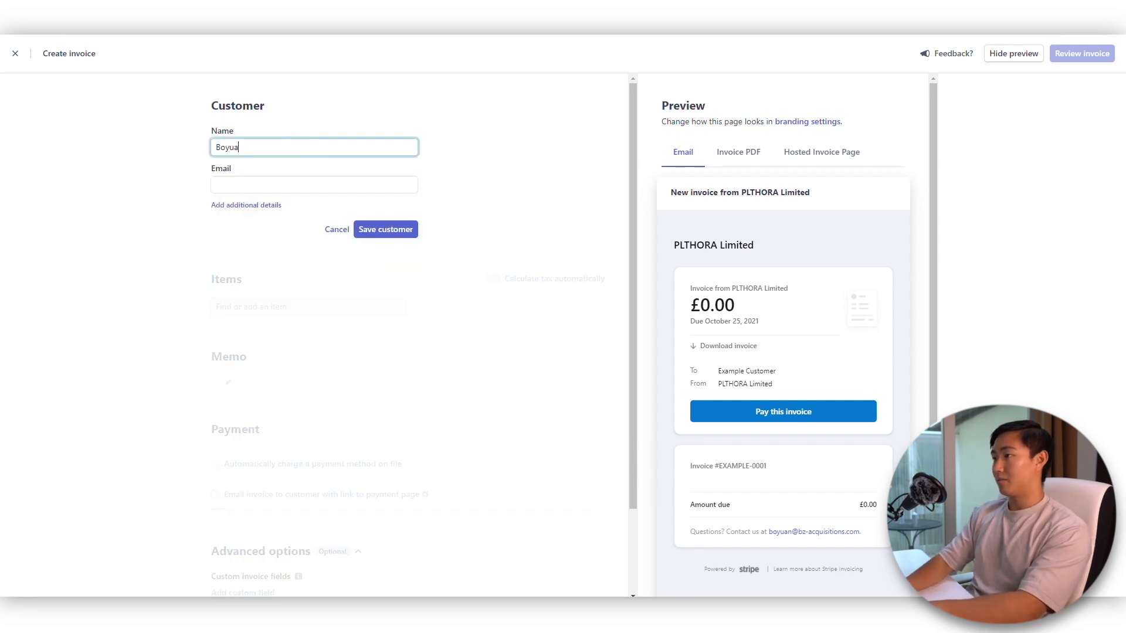
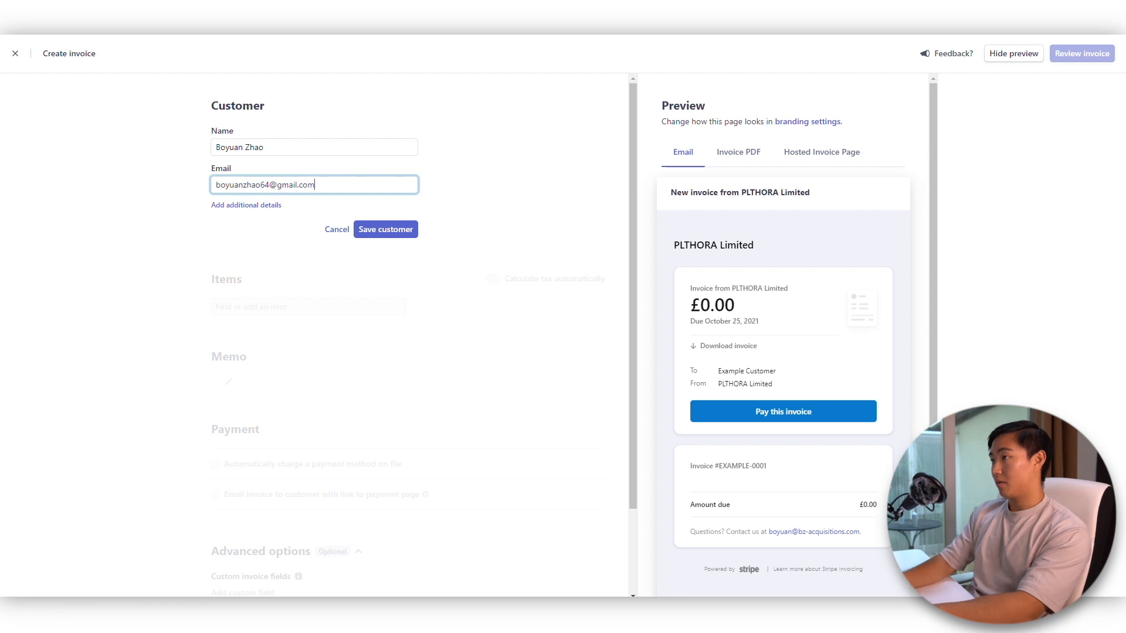
- Enter the new customer's name and e-mail address and save the customer
{"action": "left_click", "coordinate": [386, 229]}
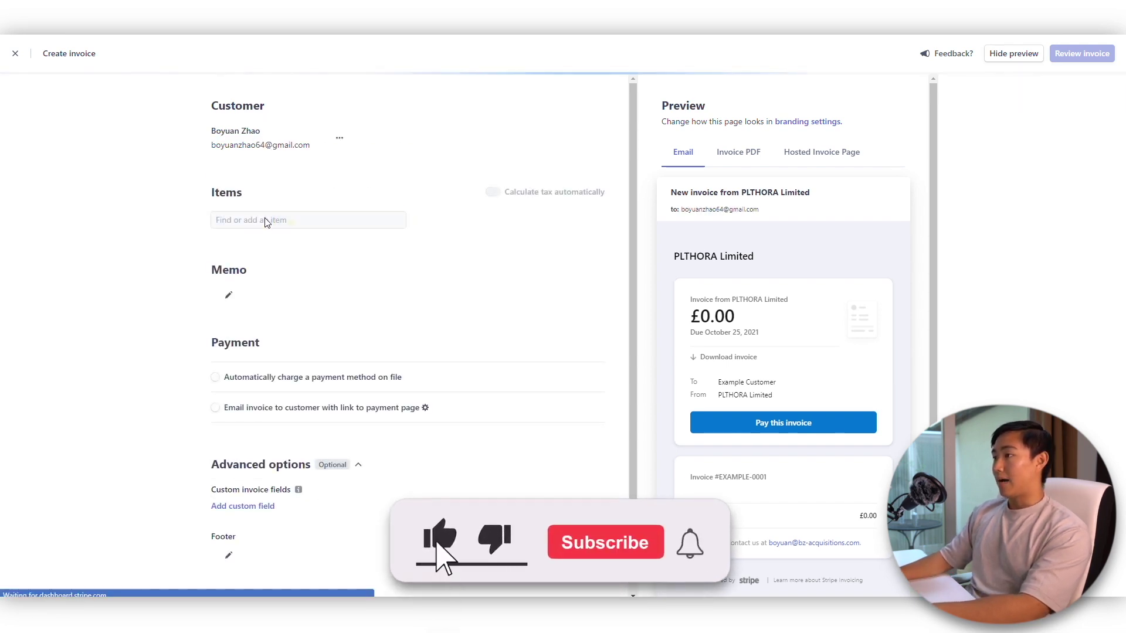
- Add a one-time item 'Email marketing service fee' priced at £5,000
{"action": "left_click", "coordinate": [304, 220]}
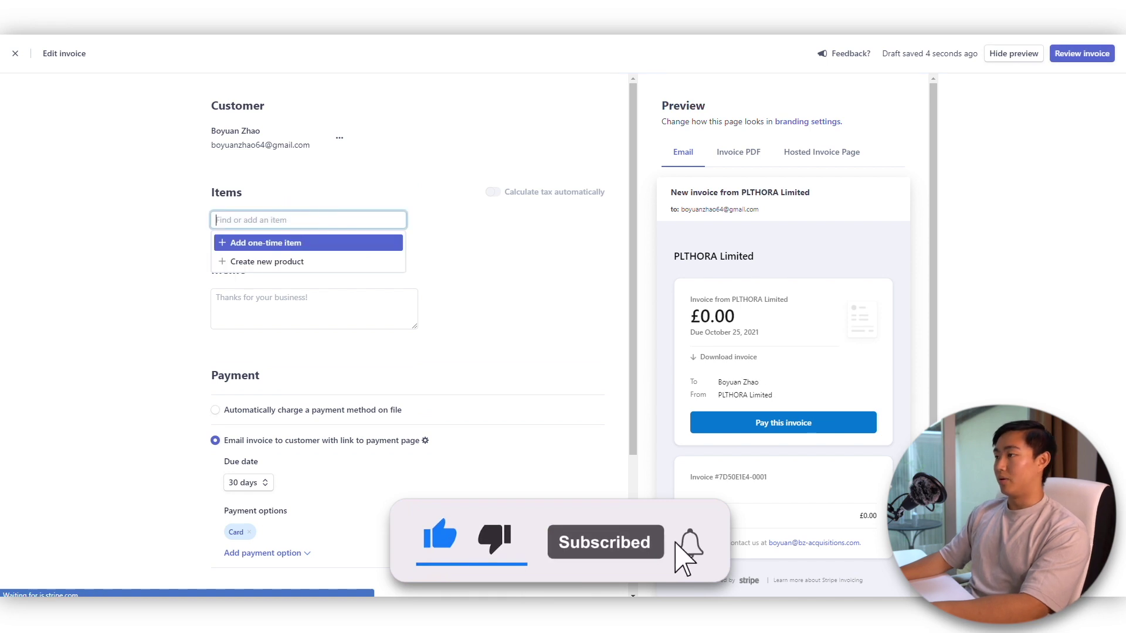
{"action": "left_click", "coordinate": [288, 243]}
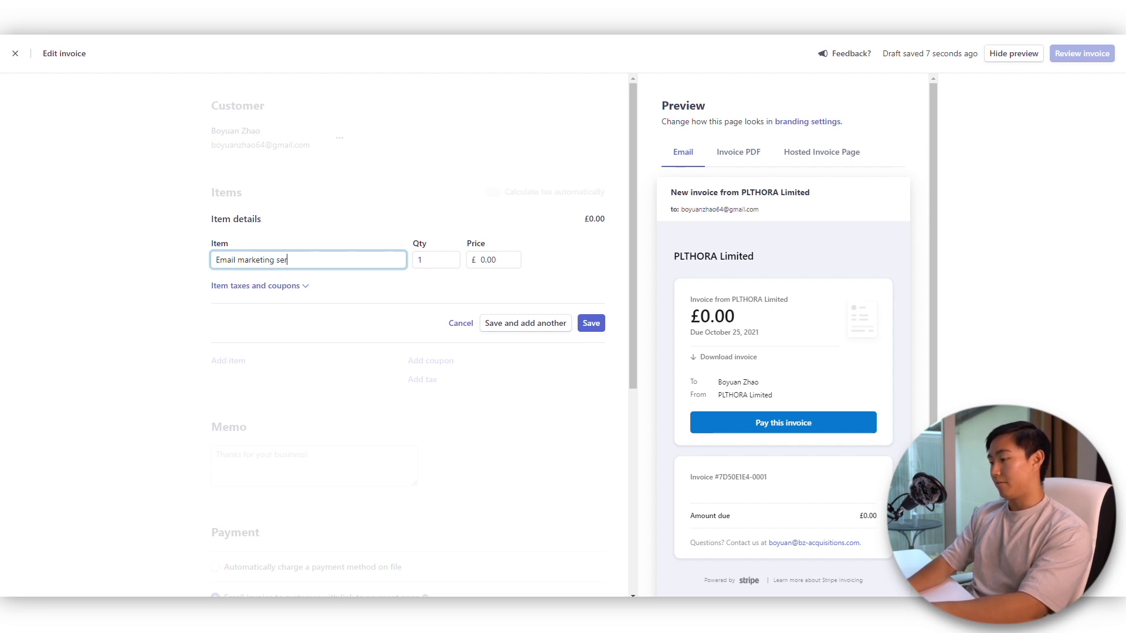
{"action": "type", "text": "Email marketing service fee"}
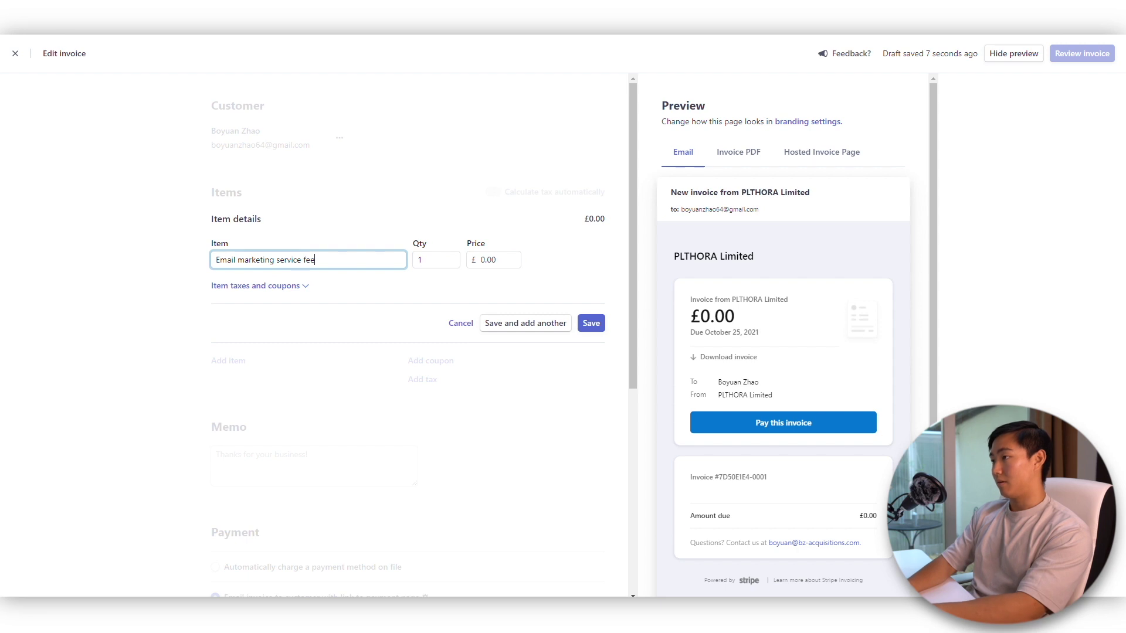
{"action": "key", "text": "Tab"}
{"action": "key", "text": "Tab"}
{"action": "type", "text": "5"}
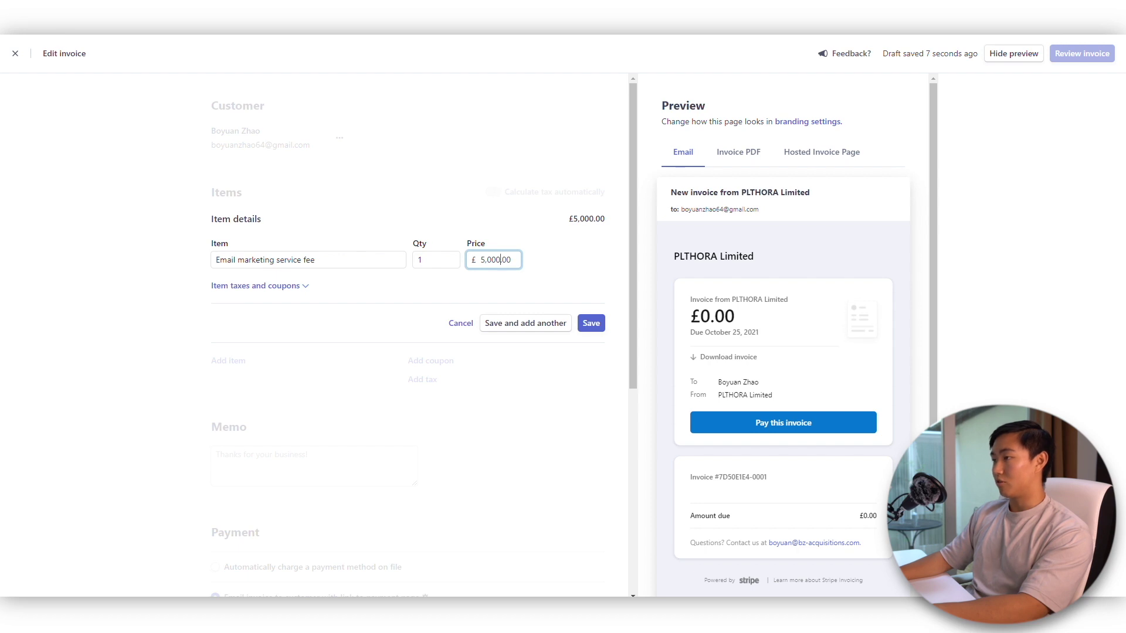
- Leave the item's tax rate and coupon empty and save the line item
{"action": "left_click", "coordinate": [305, 287]}
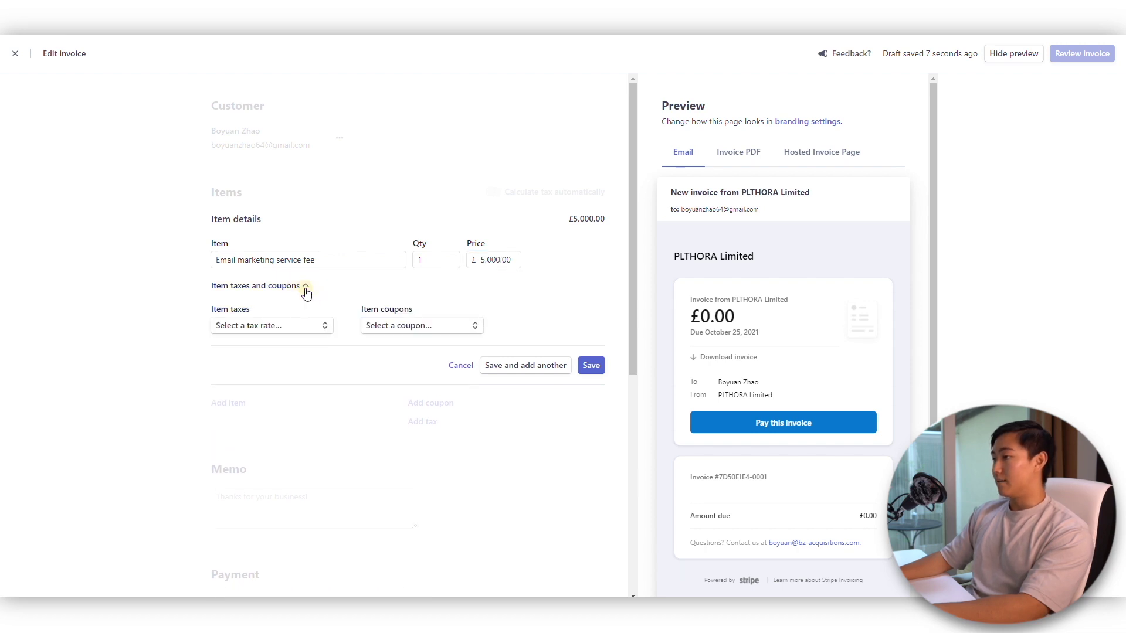
{"action": "left_click", "coordinate": [286, 329]}
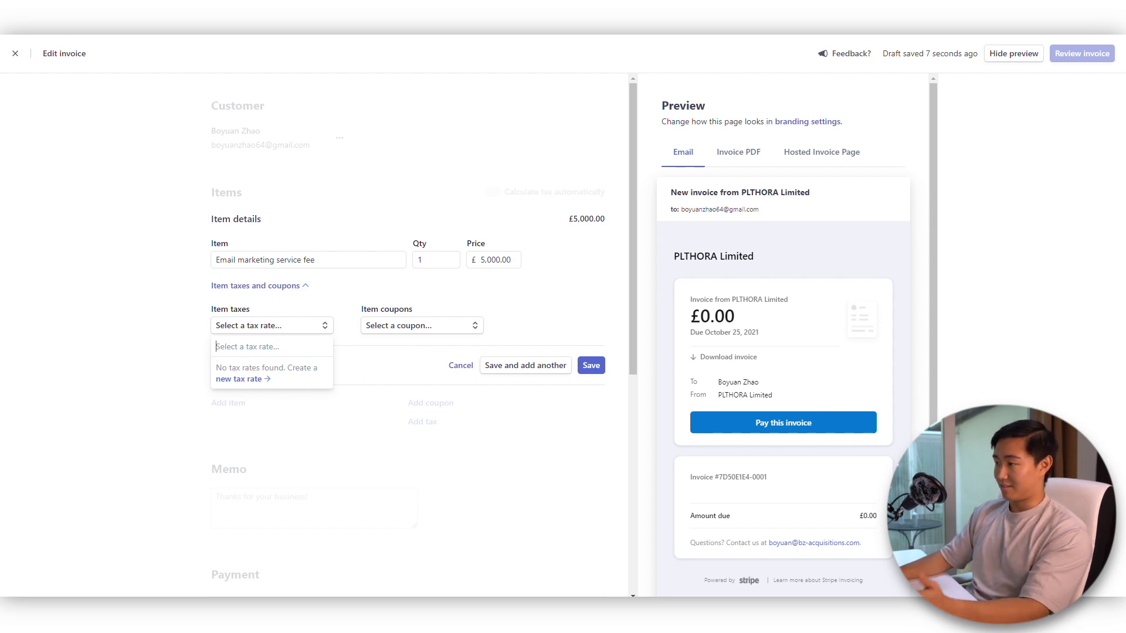
{"action": "type", "text": "vat"}
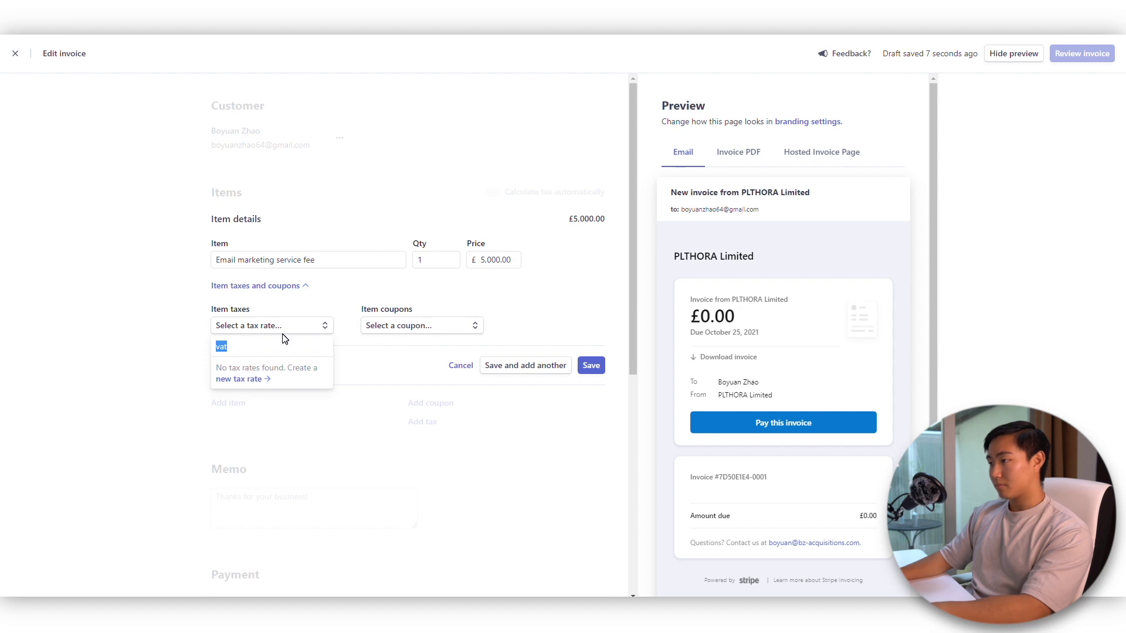
{"action": "key", "text": "BackSpace"}
{"action": "left_click", "coordinate": [503, 291]}
{"action": "left_click", "coordinate": [426, 333]}
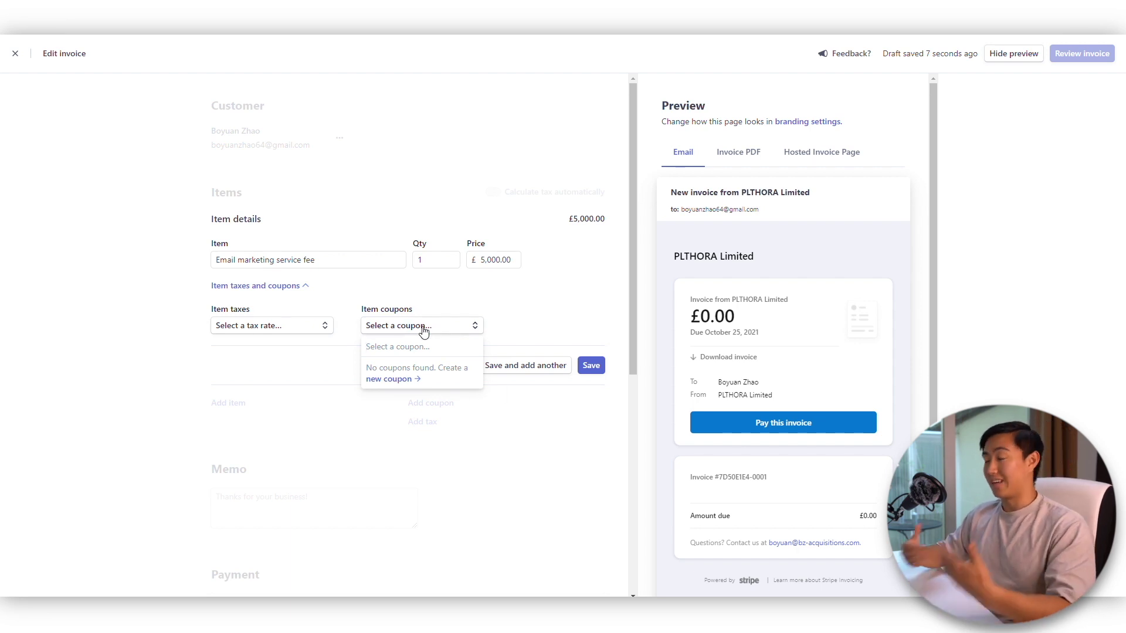
{"action": "left_click", "coordinate": [545, 346]}
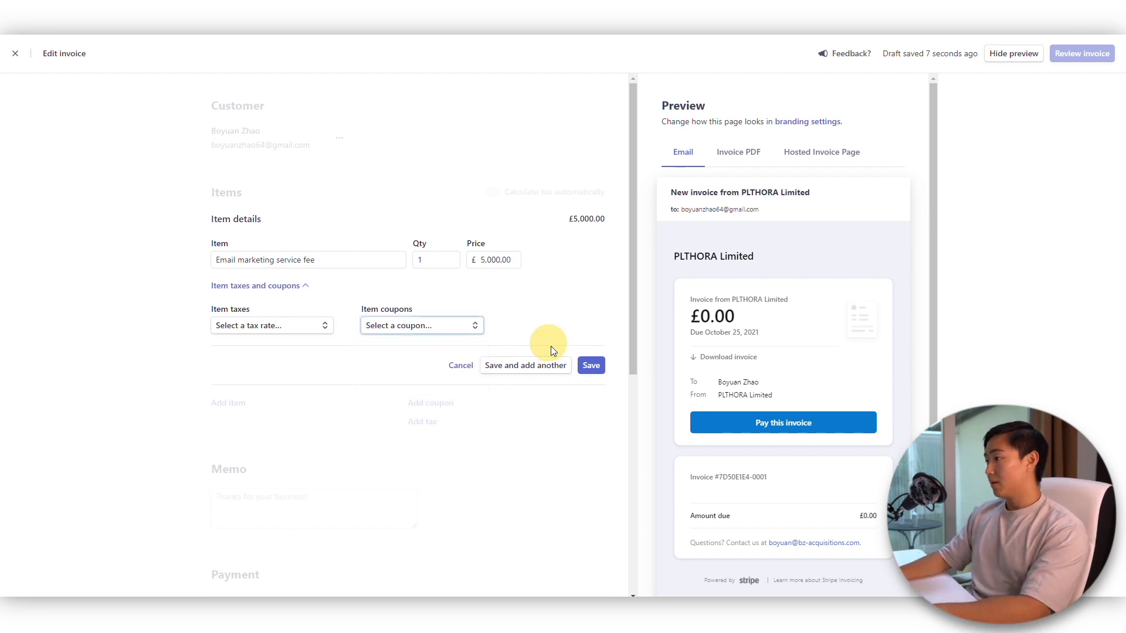
{"action": "left_click", "coordinate": [591, 365]}
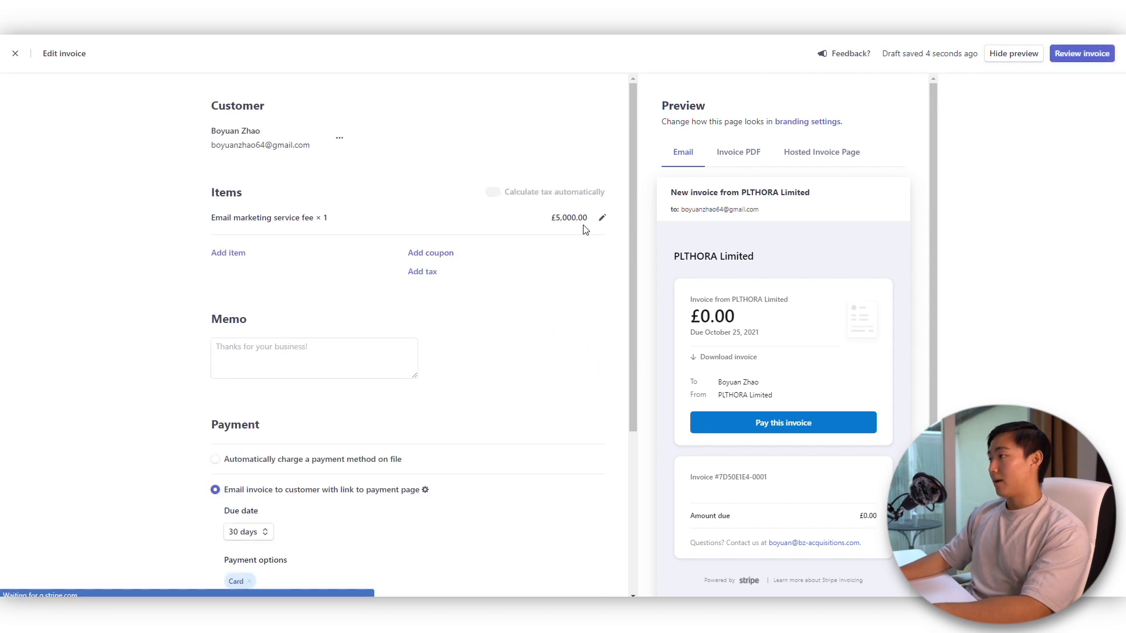
- Add a one-time item named 'Graphic designs for emails'
{"action": "left_click", "coordinate": [235, 256]}
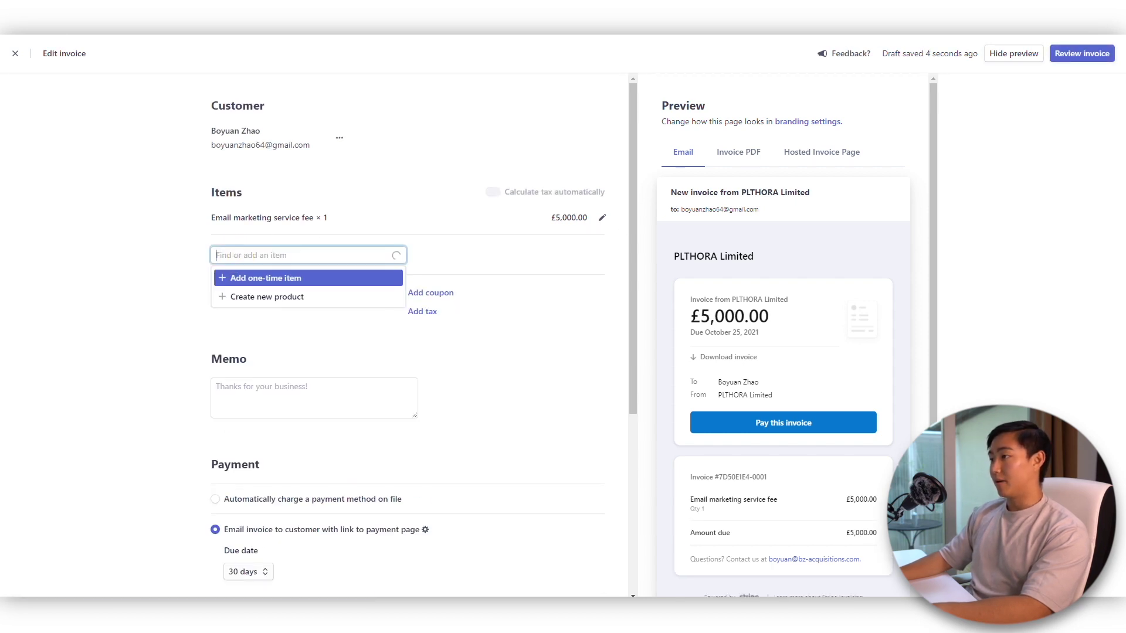
{"action": "type", "text": "th"}
{"action": "key", "text": "BackSpace"}
{"action": "key", "text": "BackSpace"}
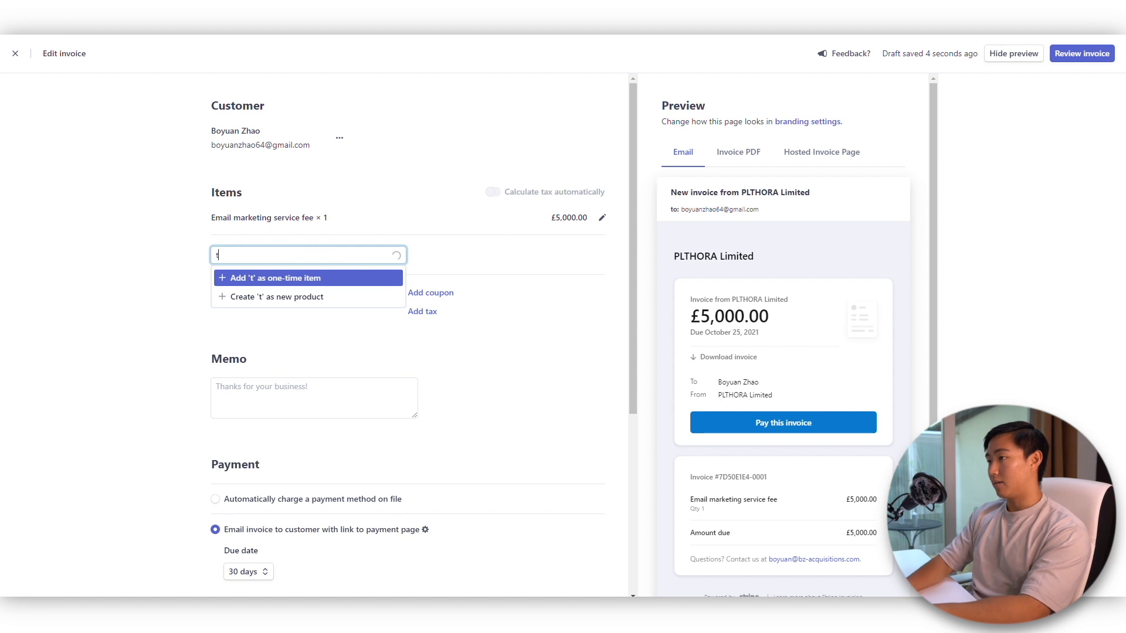
{"action": "type", "text": "G"}
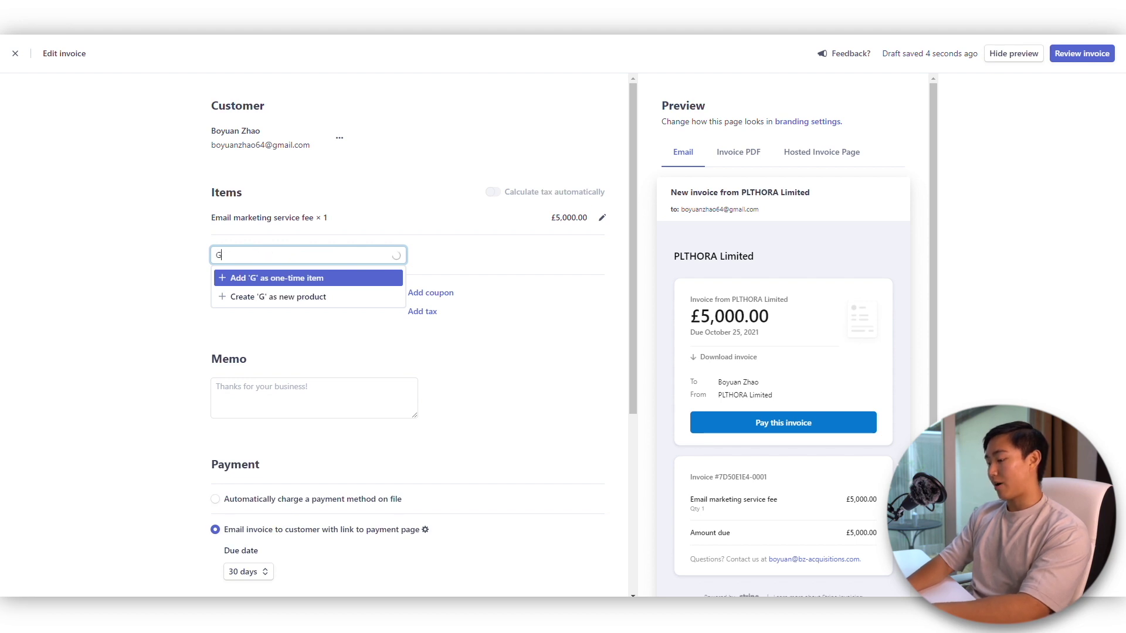
{"action": "type", "text": "raphic design"}
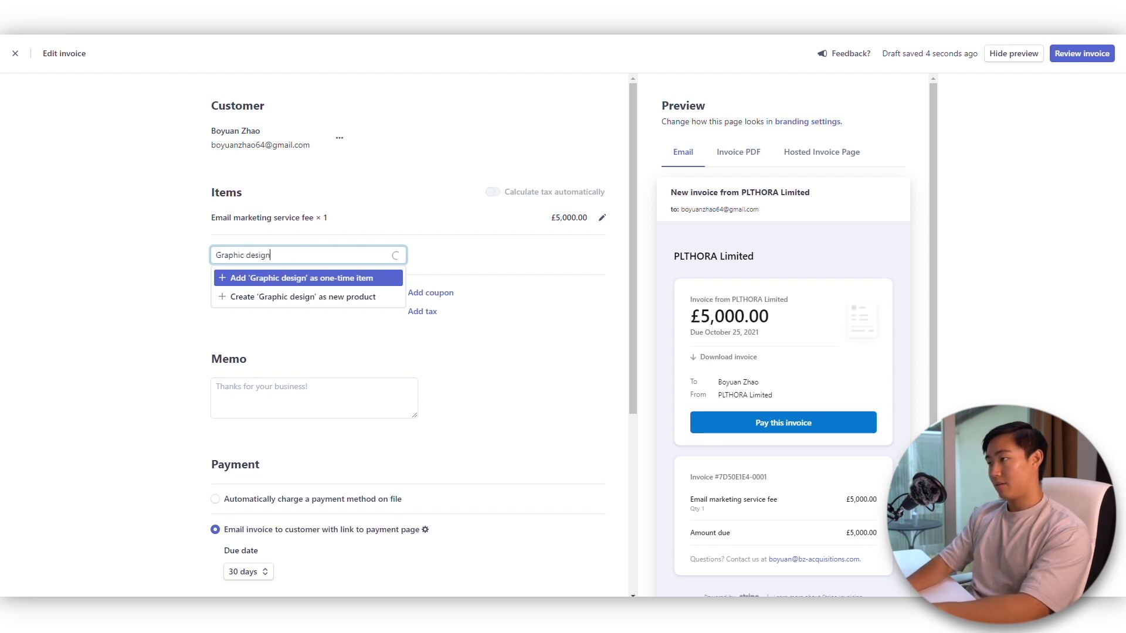
{"action": "type", "text": "s for emails"}
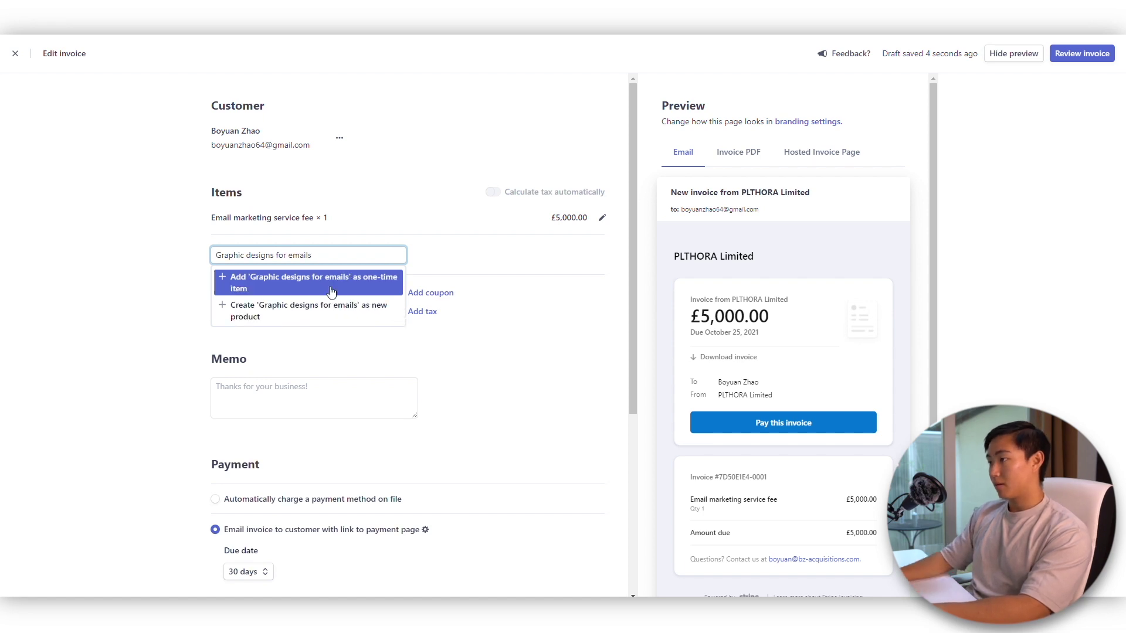
{"action": "left_click", "coordinate": [331, 291]}
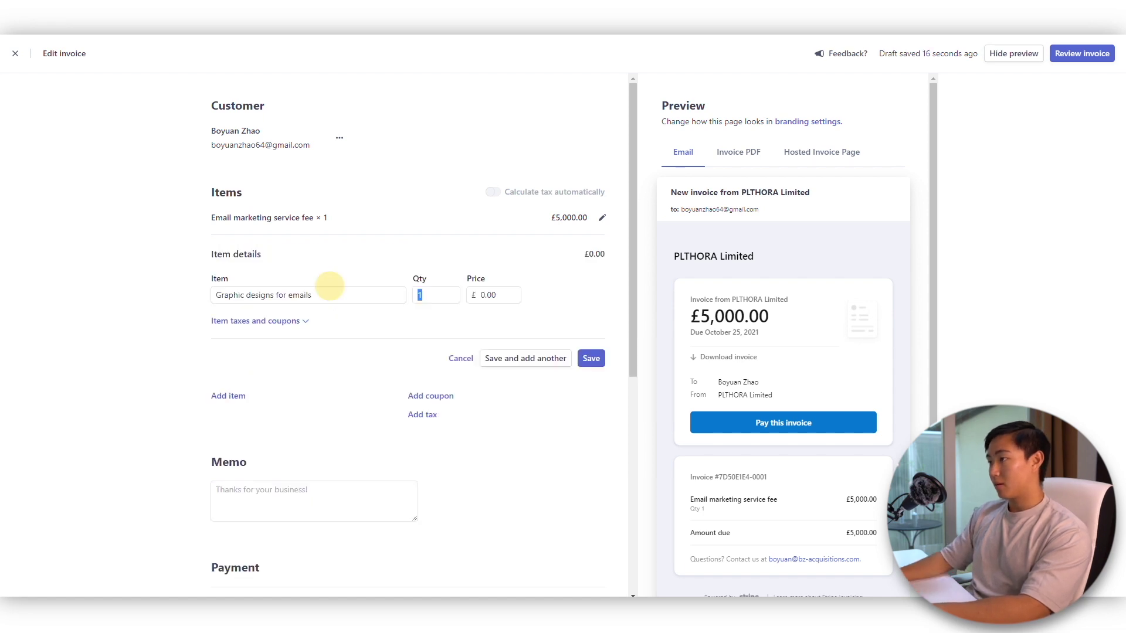
- Set its quantity to 8 at £300 each and save it, making the total £7,400
{"action": "left_click", "coordinate": [436, 294]}
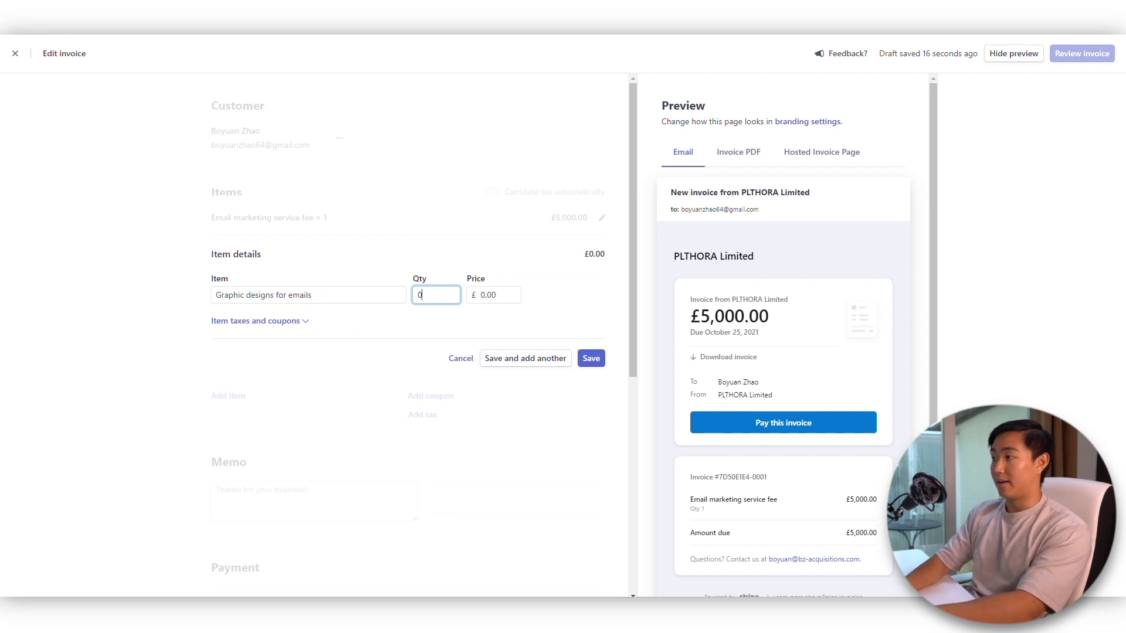
{"action": "type", "text": "8"}
{"action": "key", "text": "Tab"}
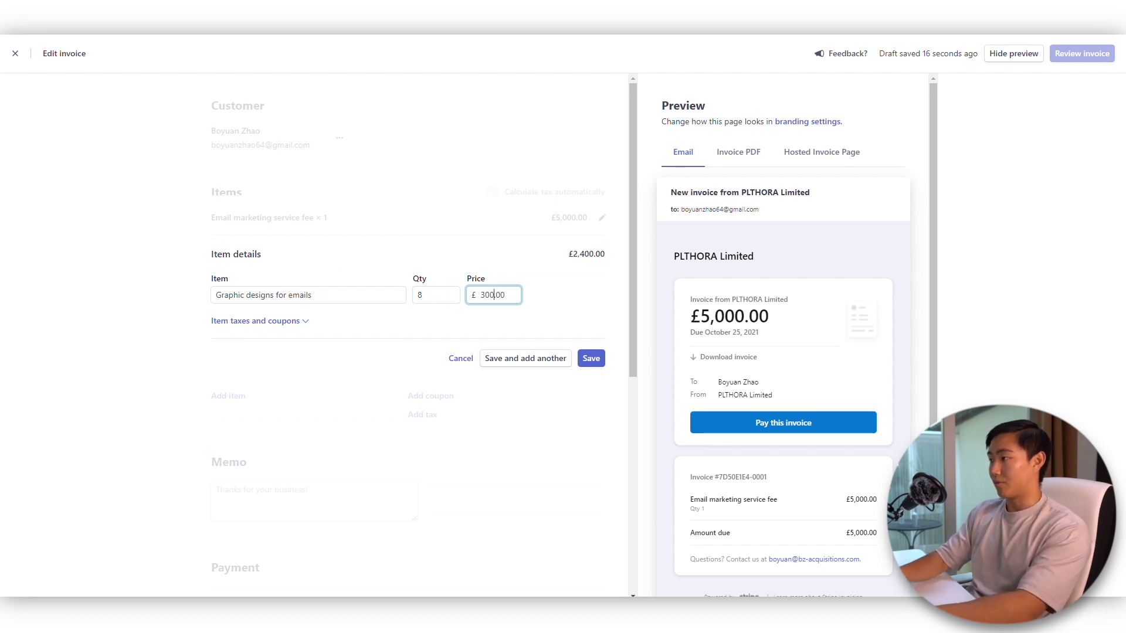
{"action": "left_click", "coordinate": [593, 360]}
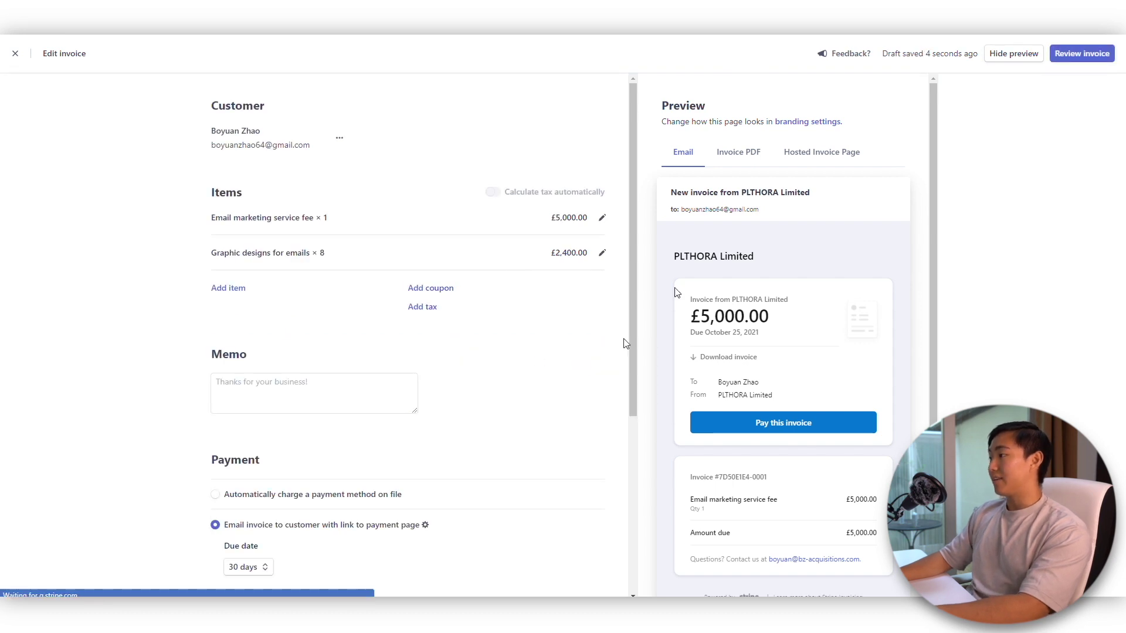
{"action": "scroll", "coordinate": [518, 252], "scroll_direction": "down", "scroll_amount": 3}
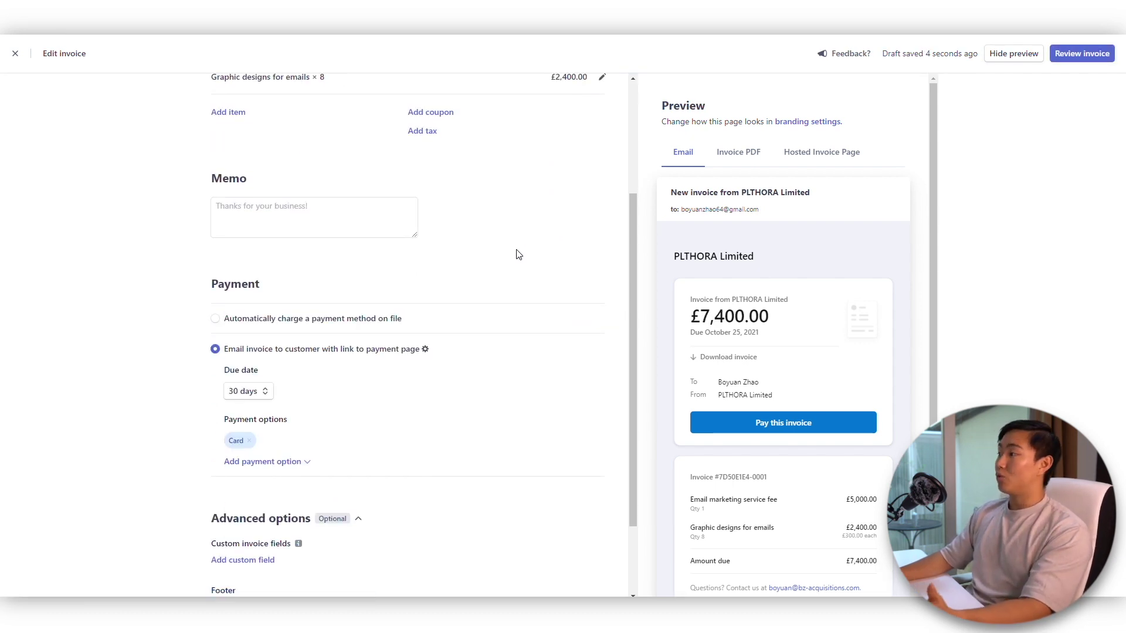
{"action": "scroll", "coordinate": [444, 203], "scroll_direction": "up", "scroll_amount": 3}
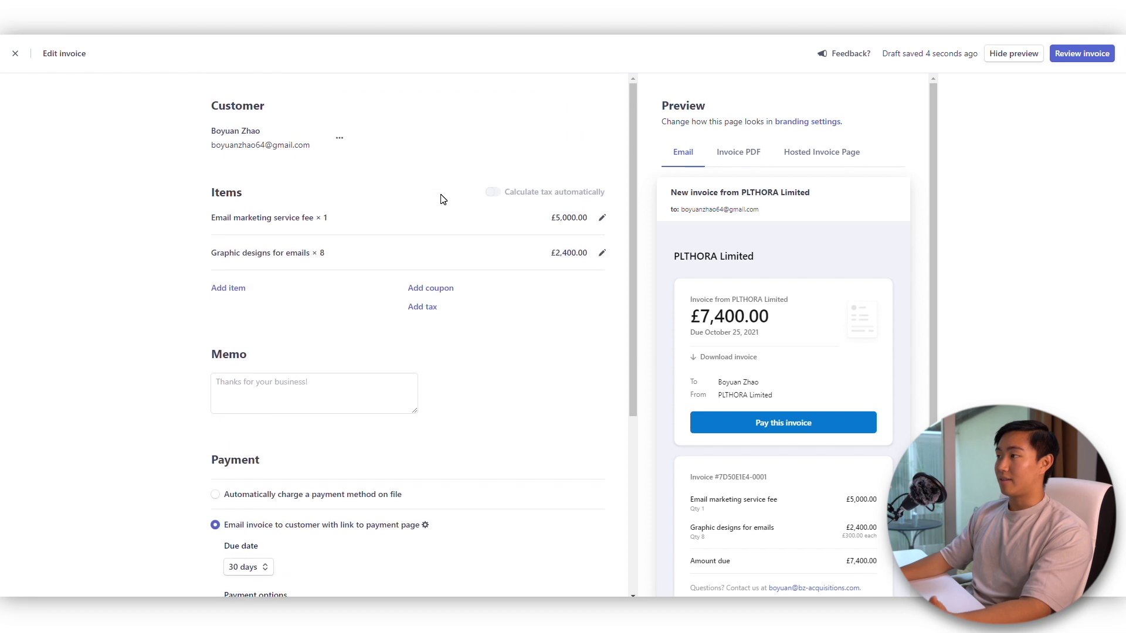
{"action": "left_click", "coordinate": [418, 307]}
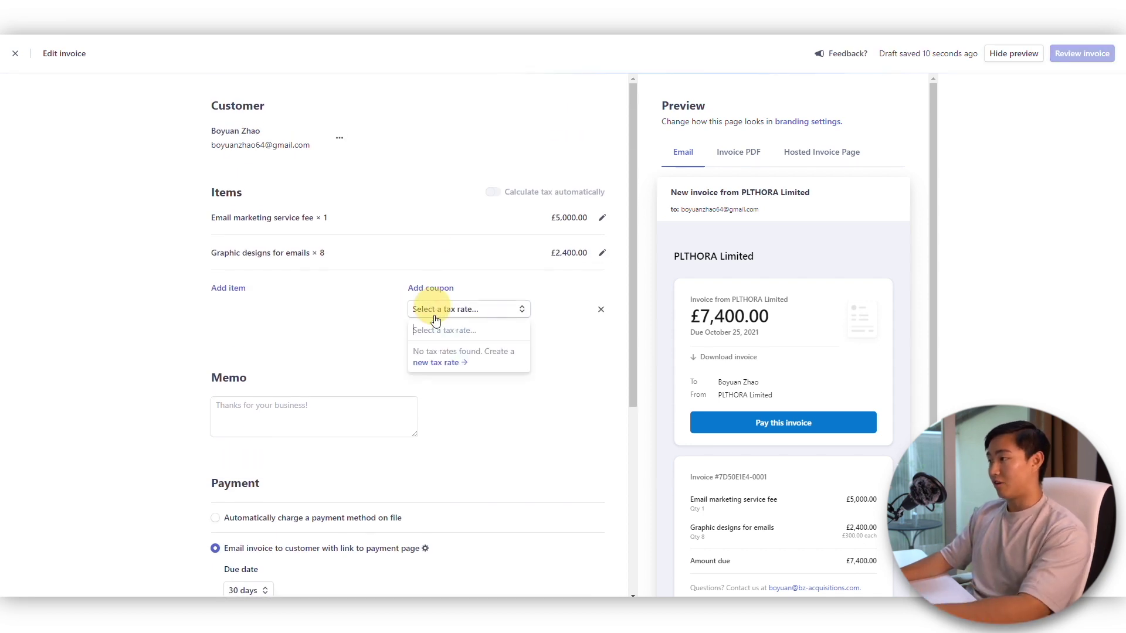
- Find no existing 20% tax rate and start a new rate of type VAT
{"action": "type", "text": "20"}
{"action": "key", "text": "Escape"}
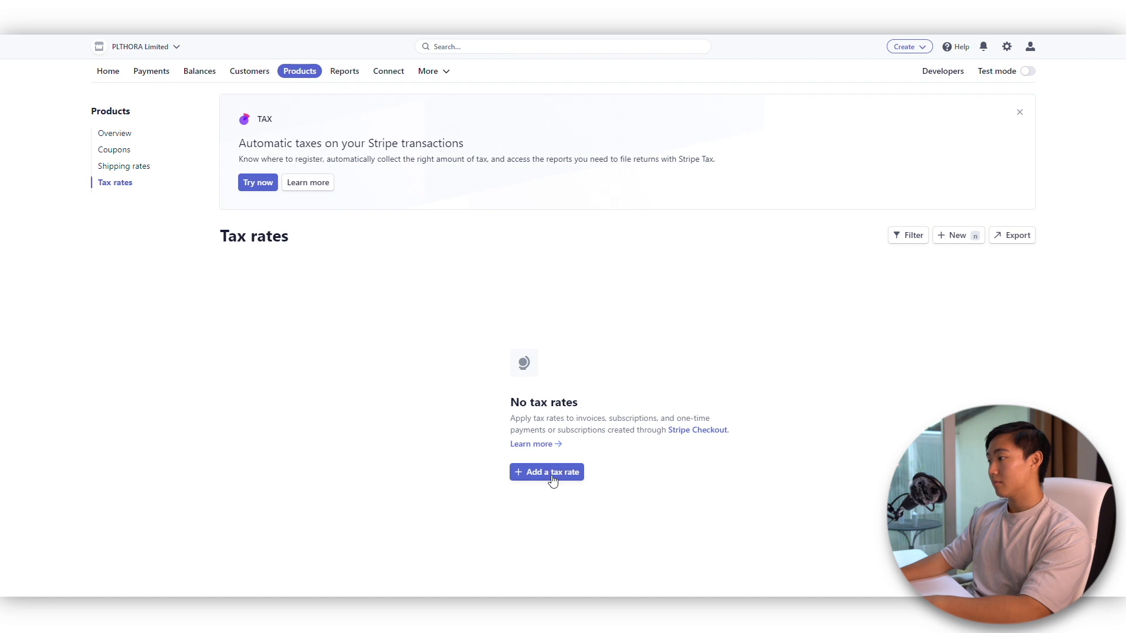
{"action": "left_click", "coordinate": [553, 480]}
{"action": "left_click", "coordinate": [499, 201]}
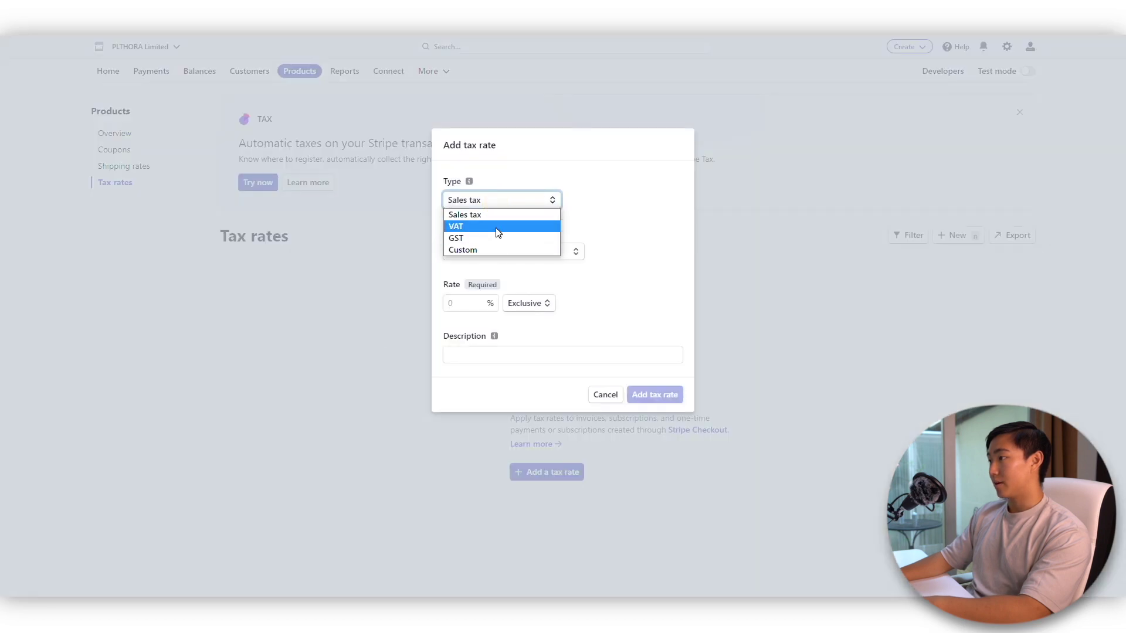
{"action": "left_click", "coordinate": [498, 228]}
- Set region All United Kingdom, rate 20% exclusive, then cancel the new tax rate
{"action": "left_click", "coordinate": [508, 253]}
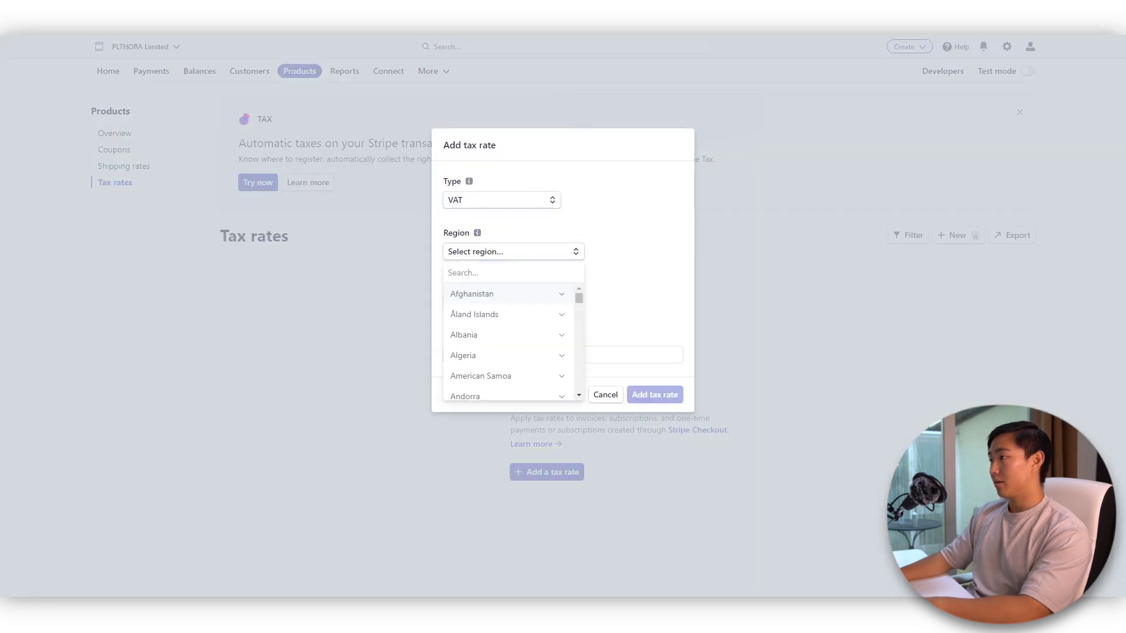
{"action": "type", "text": "united"}
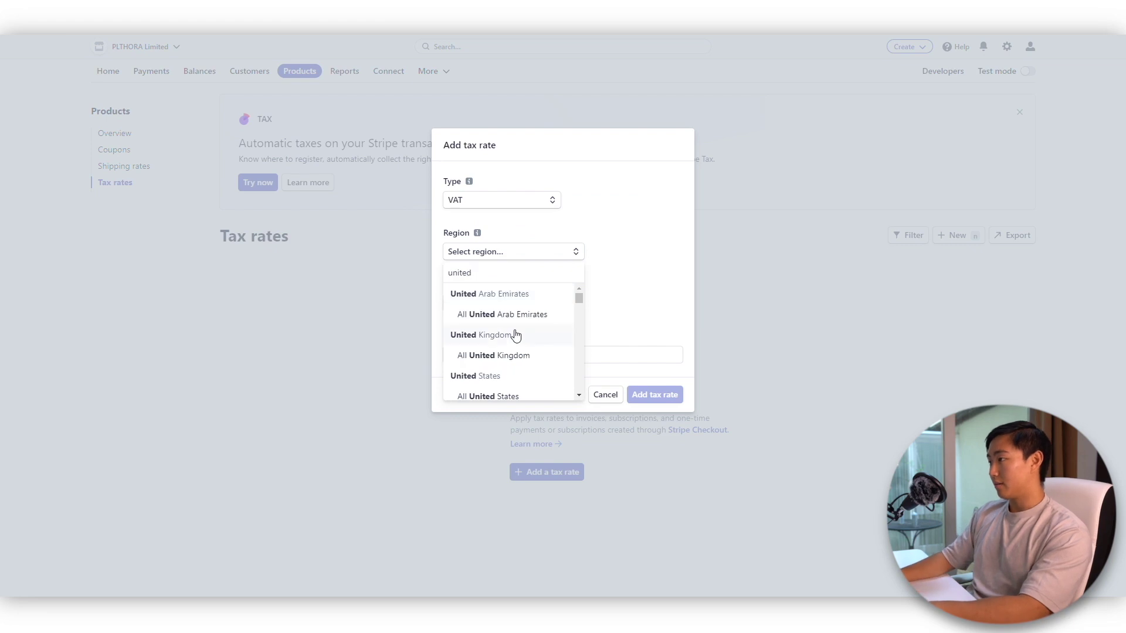
{"action": "left_click", "coordinate": [515, 355]}
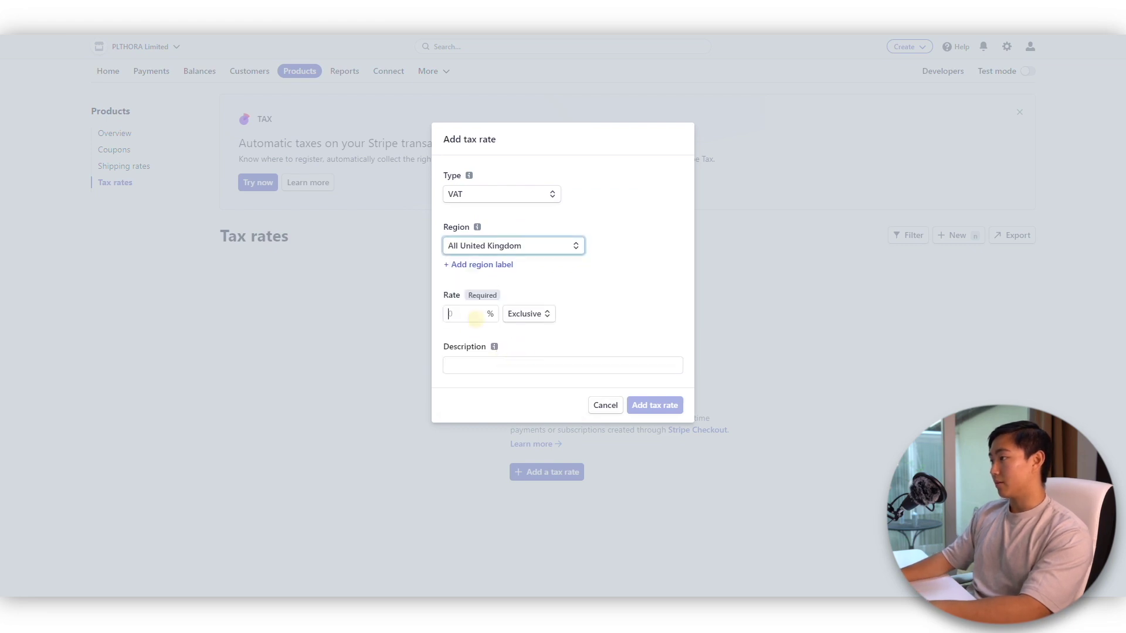
{"action": "left_click", "coordinate": [476, 318]}
{"action": "type", "text": "20"}
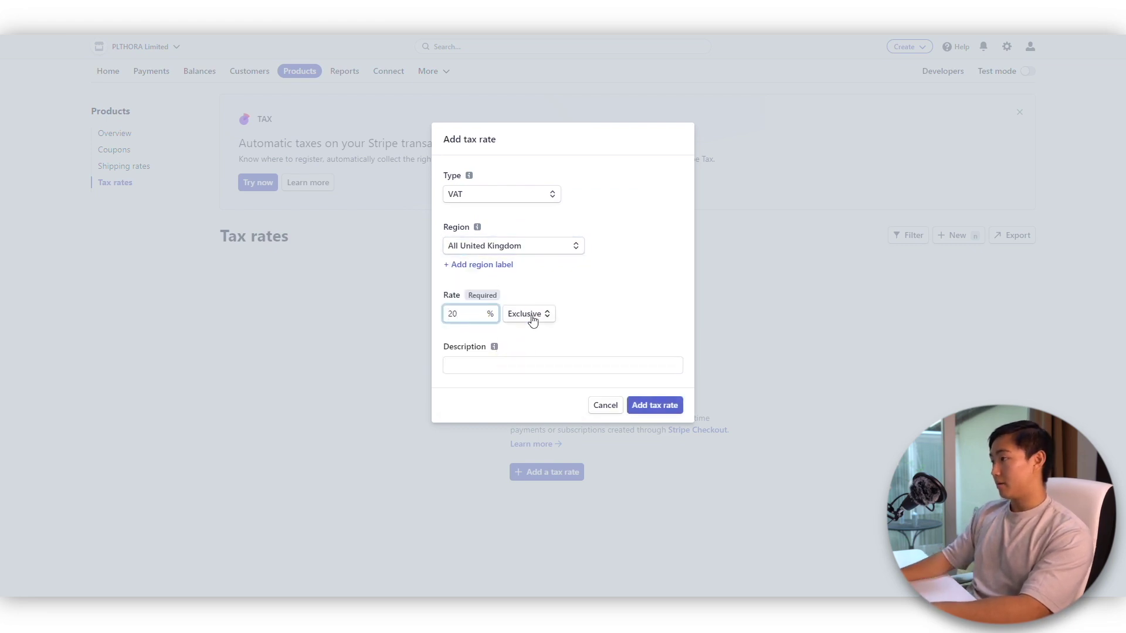
{"action": "left_click", "coordinate": [532, 315]}
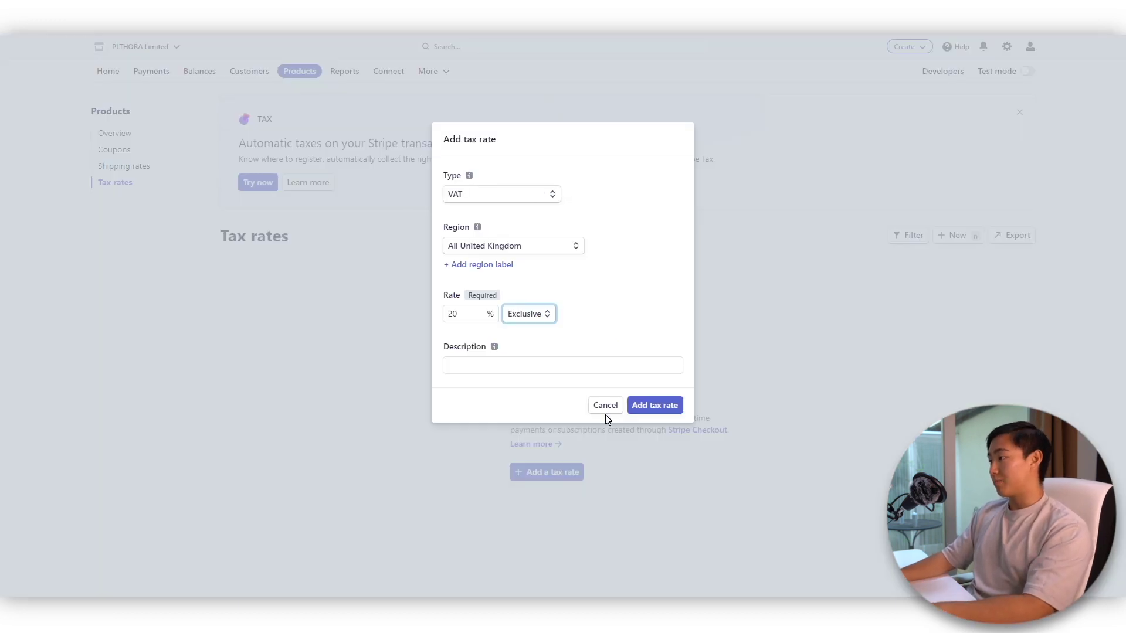
{"action": "left_click", "coordinate": [605, 407]}
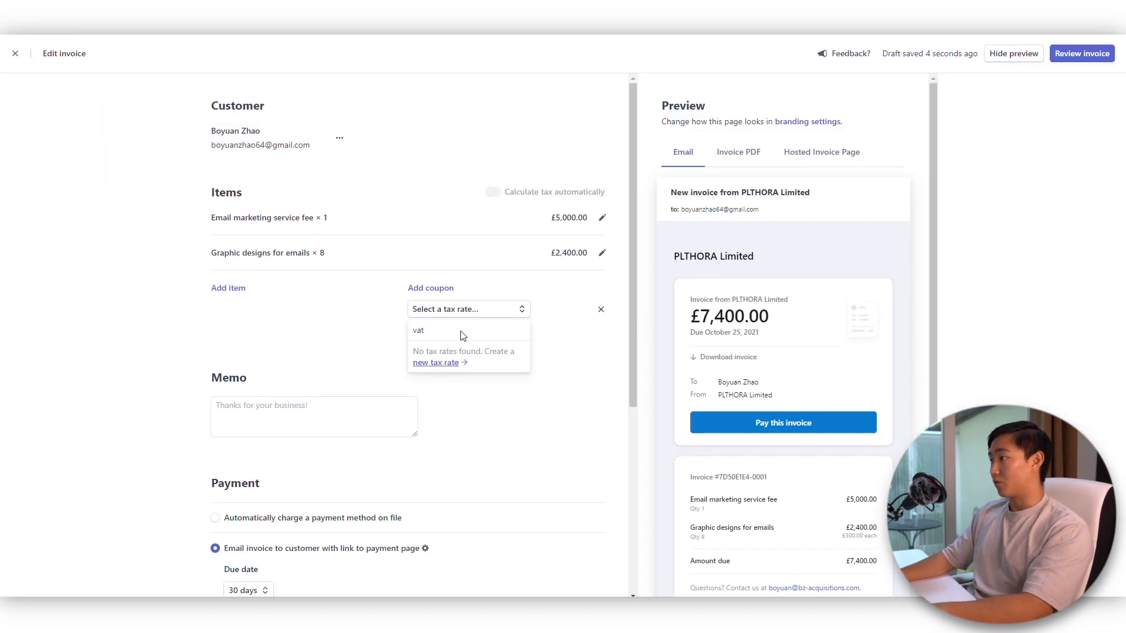
- Leave the invoice tax rate unset and switch payment to automatically charging a card on file
{"action": "left_click", "coordinate": [384, 326]}
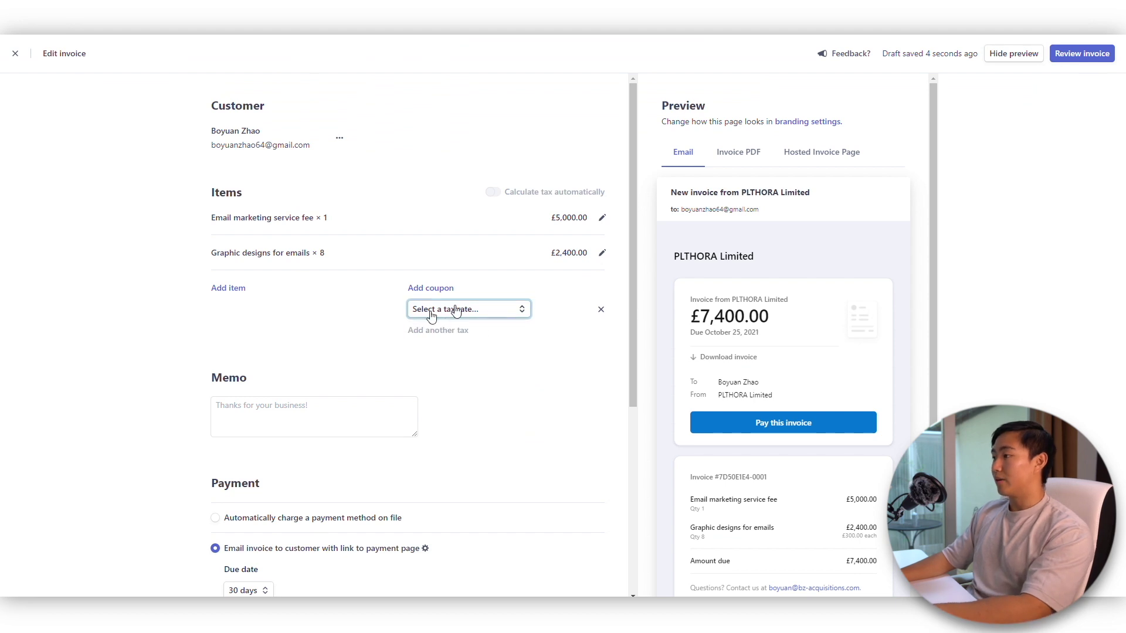
{"action": "left_click", "coordinate": [495, 310]}
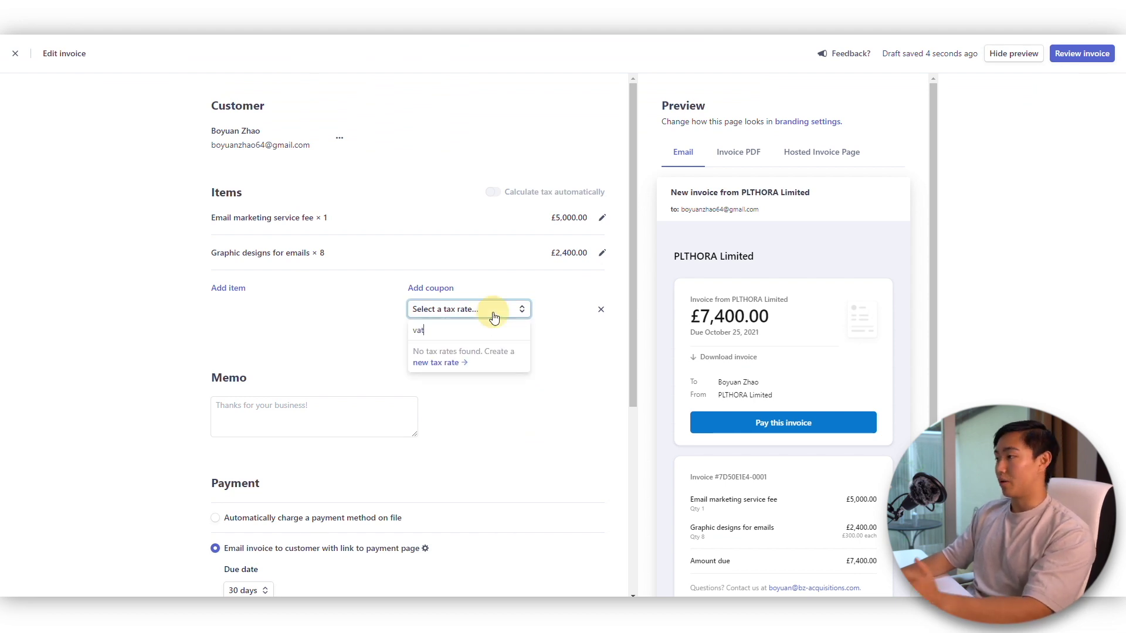
{"action": "left_click", "coordinate": [352, 326]}
{"action": "scroll", "coordinate": [459, 318], "scroll_direction": "down", "scroll_amount": 4}
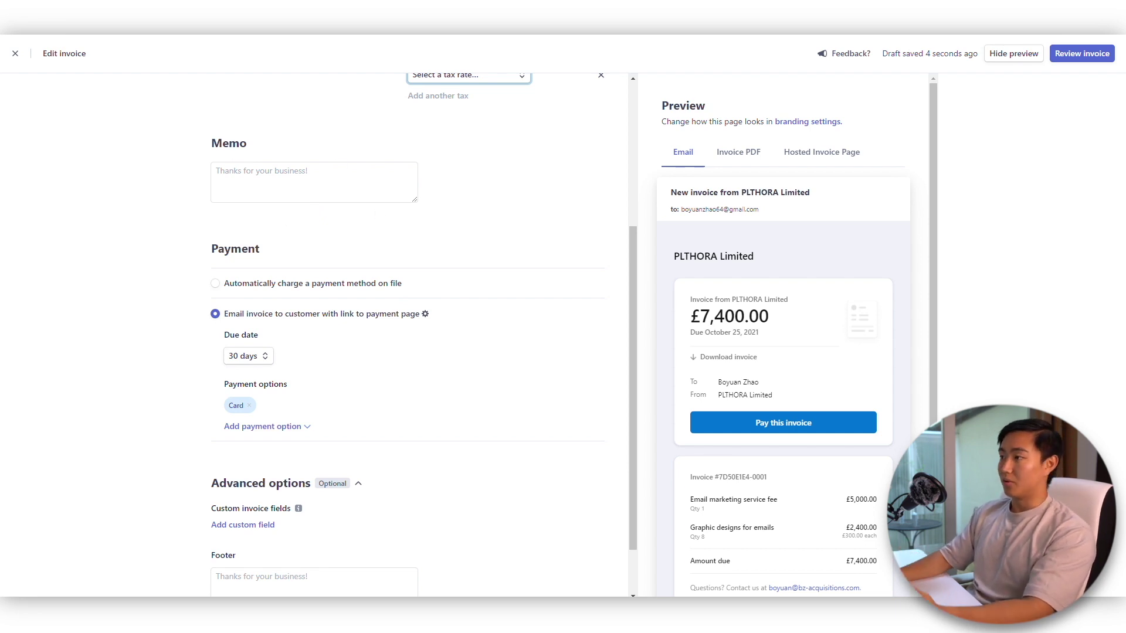
{"action": "left_click", "coordinate": [246, 170]}
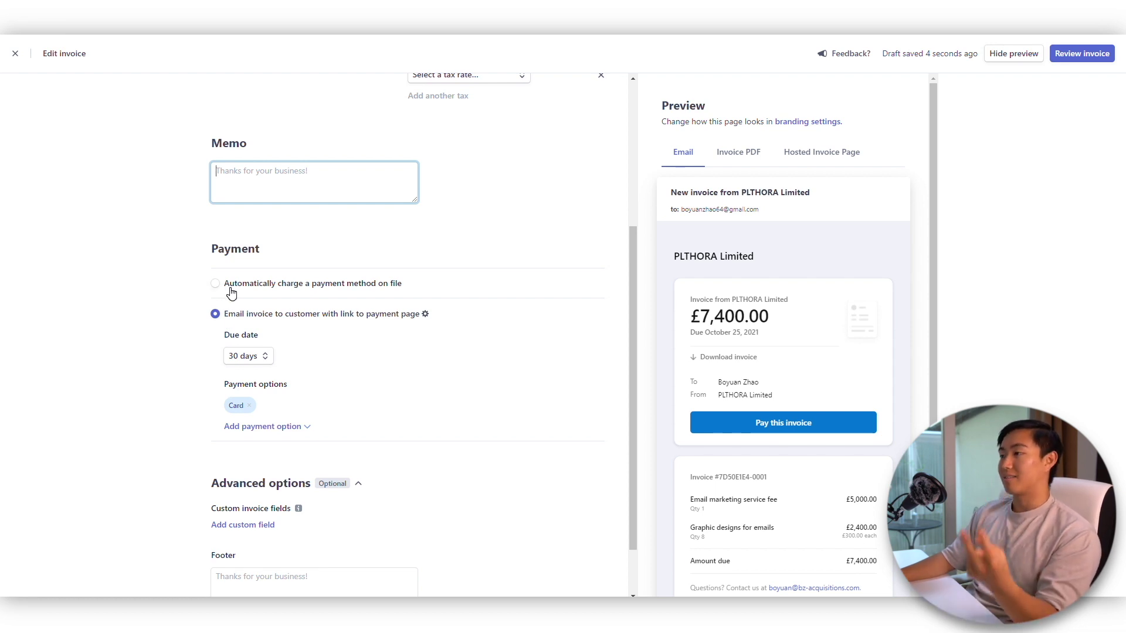
{"action": "left_click", "coordinate": [230, 288]}
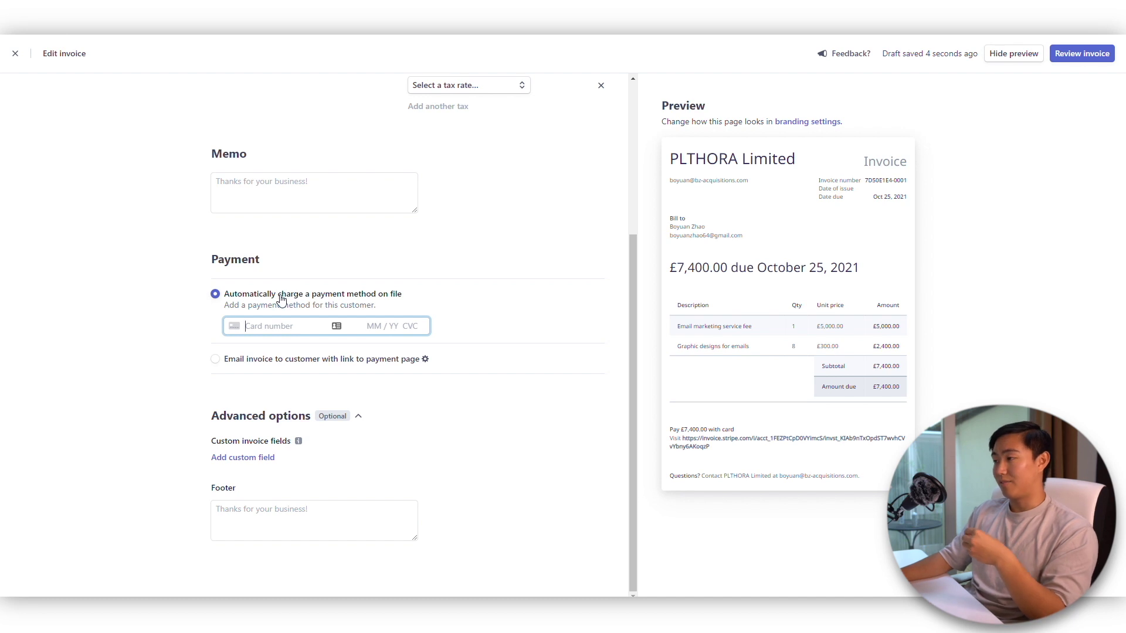
- Email the invoice with a payment link, due in 7 days (October 2, 2021)
{"action": "left_click", "coordinate": [222, 362]}
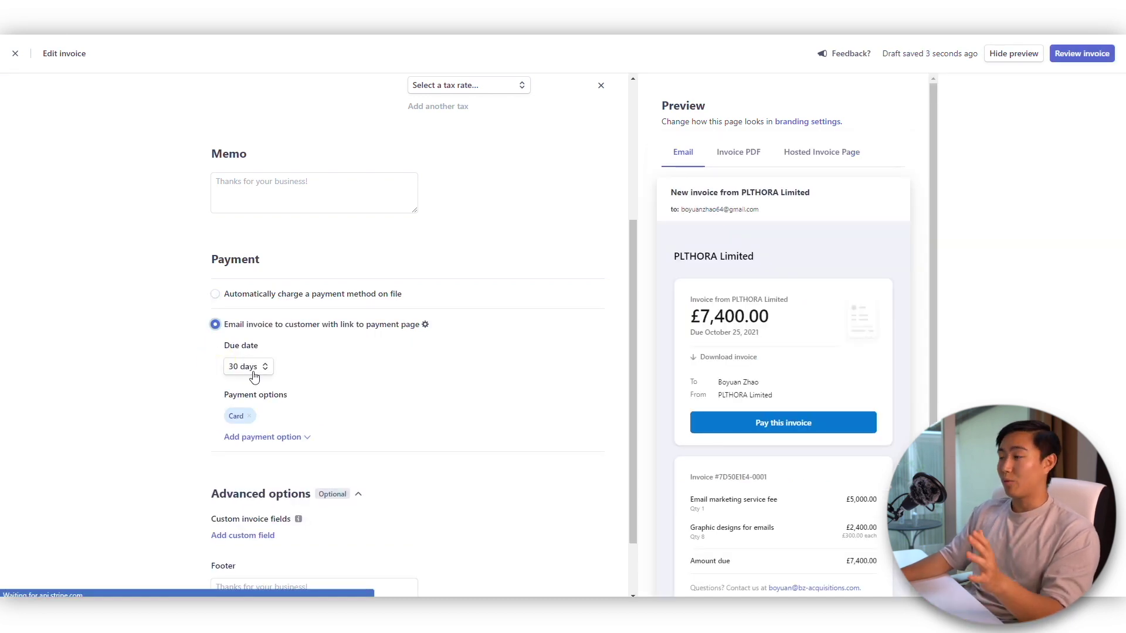
{"action": "left_click", "coordinate": [252, 370]}
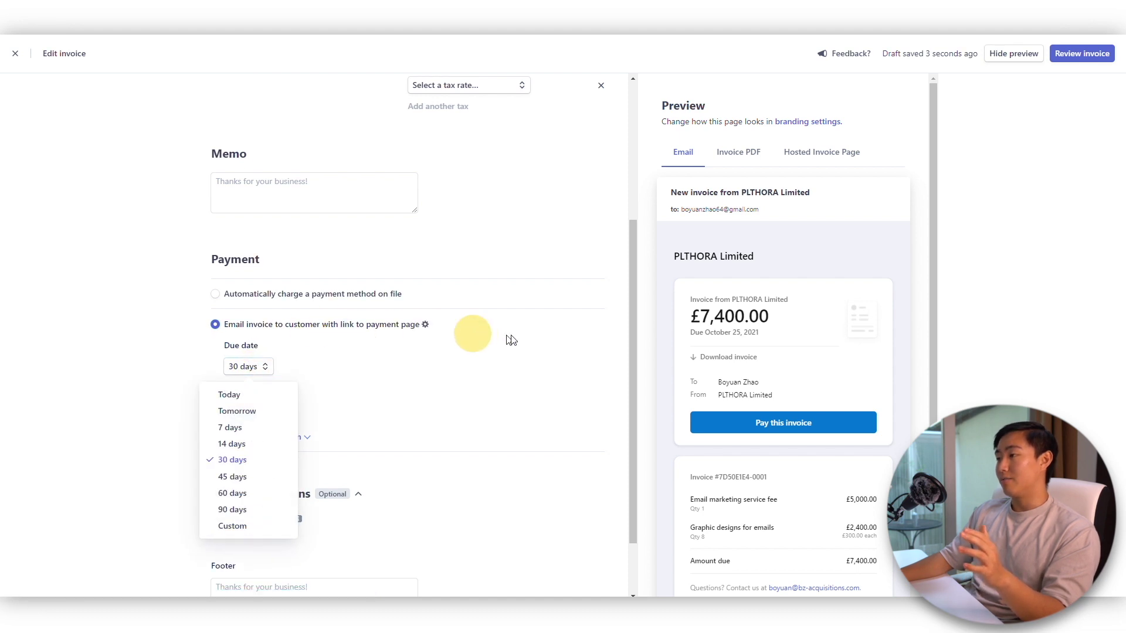
{"action": "left_click", "coordinate": [409, 343]}
{"action": "left_click", "coordinate": [254, 368]}
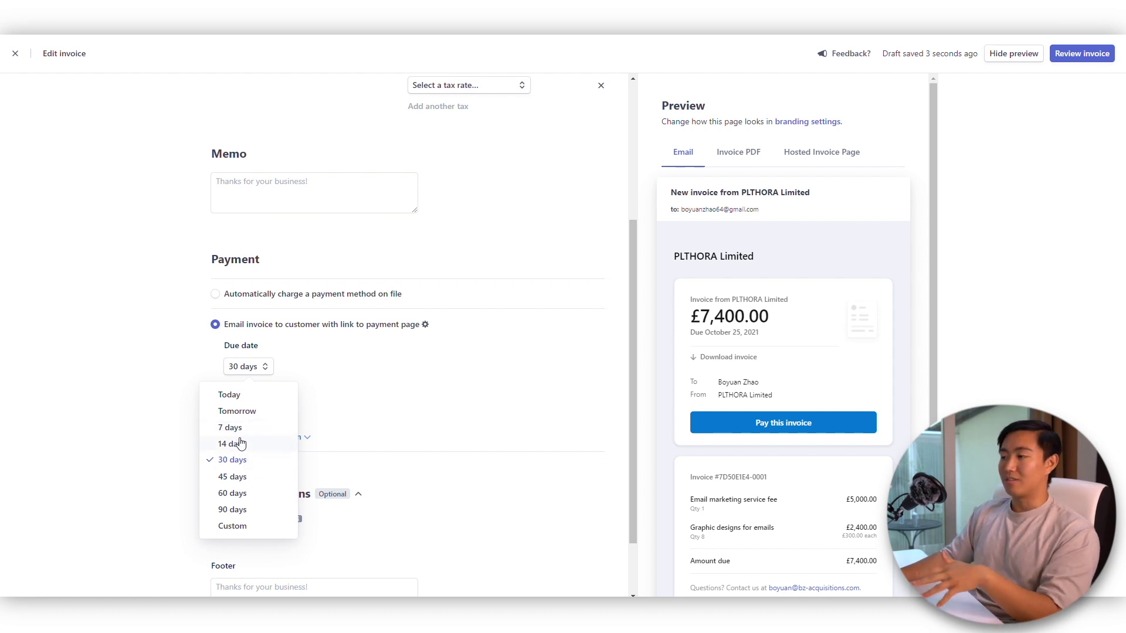
{"action": "left_click", "coordinate": [237, 427]}
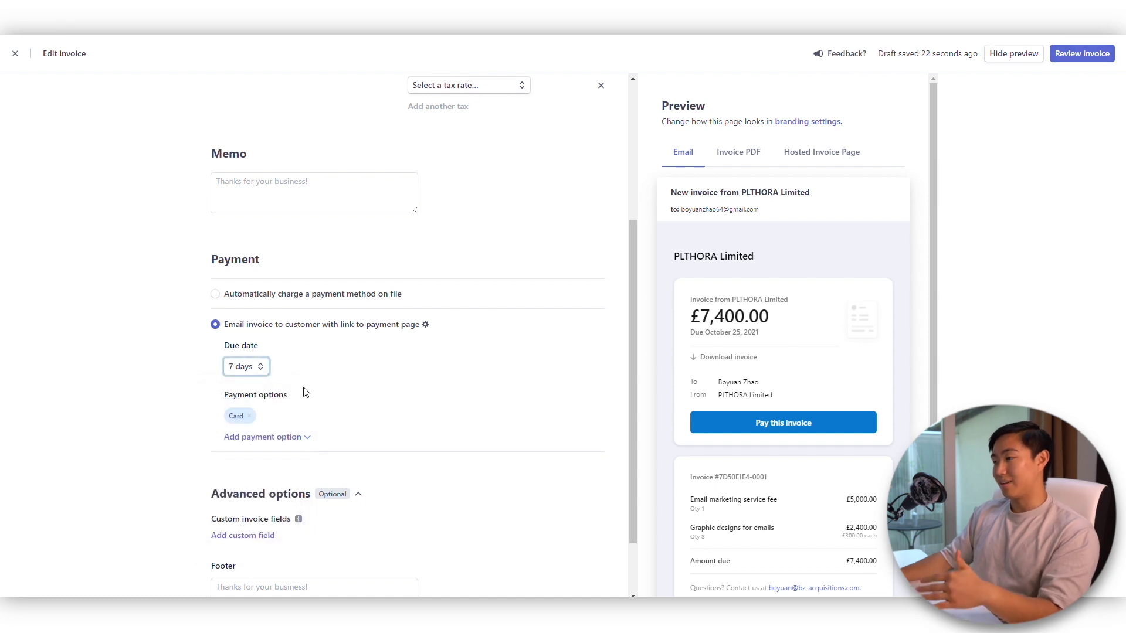
{"action": "left_click_drag", "start_coordinate": [269, 395], "coordinate": [229, 395]}
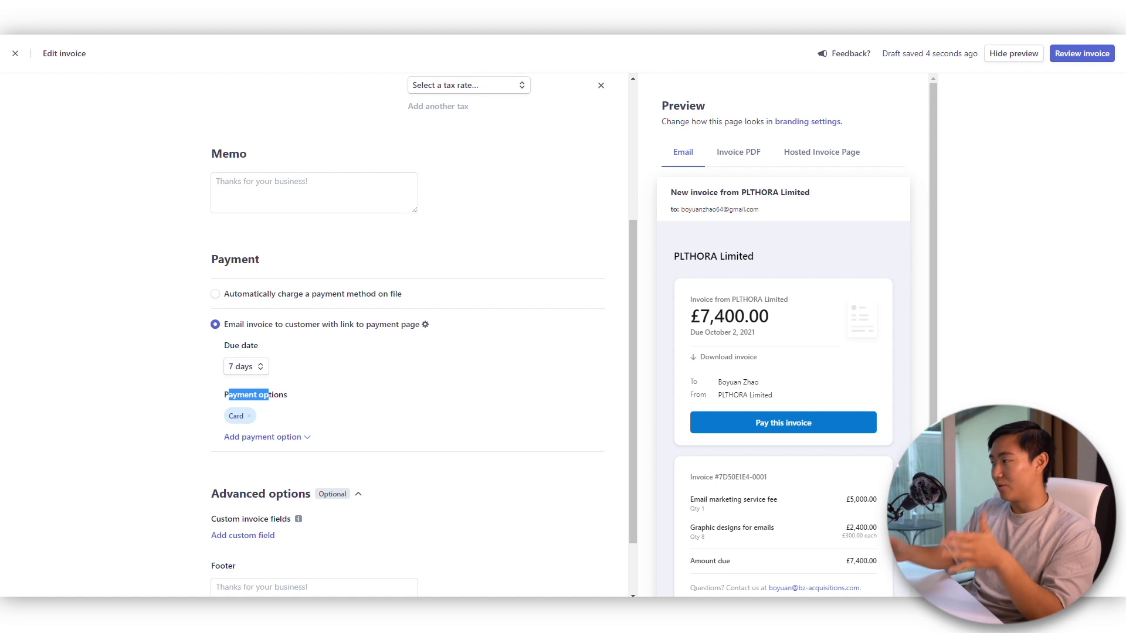
{"action": "left_click", "coordinate": [278, 441]}
- Check the Invoice PDF and email previews, then bring up the send confirmation
{"action": "left_click", "coordinate": [445, 349]}
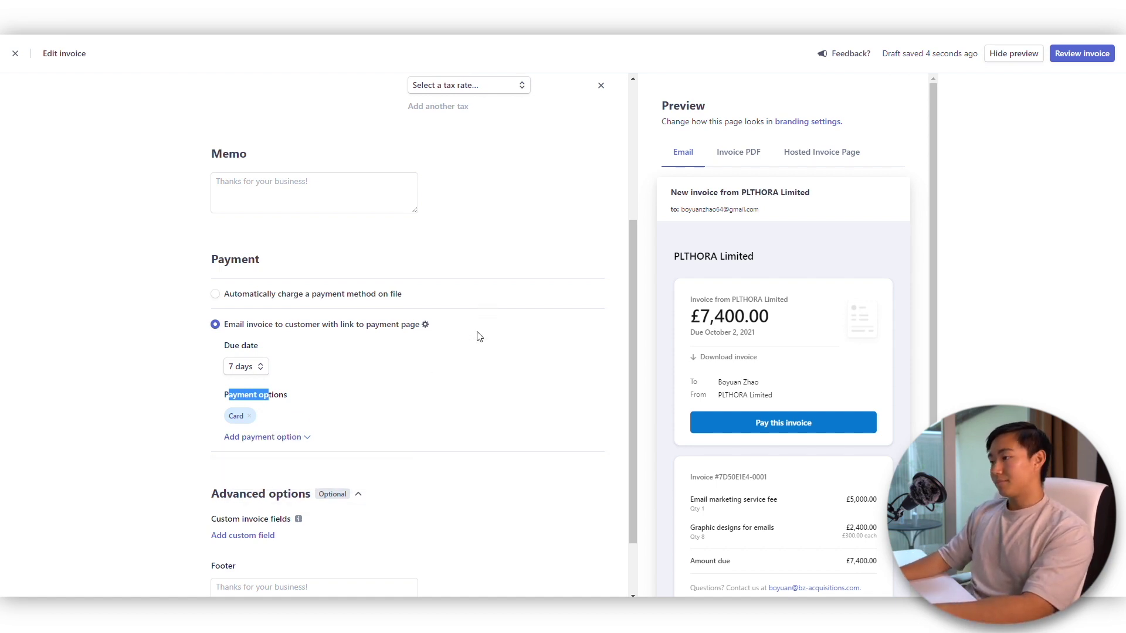
{"action": "scroll", "coordinate": [469, 363], "scroll_direction": "down", "scroll_amount": 1}
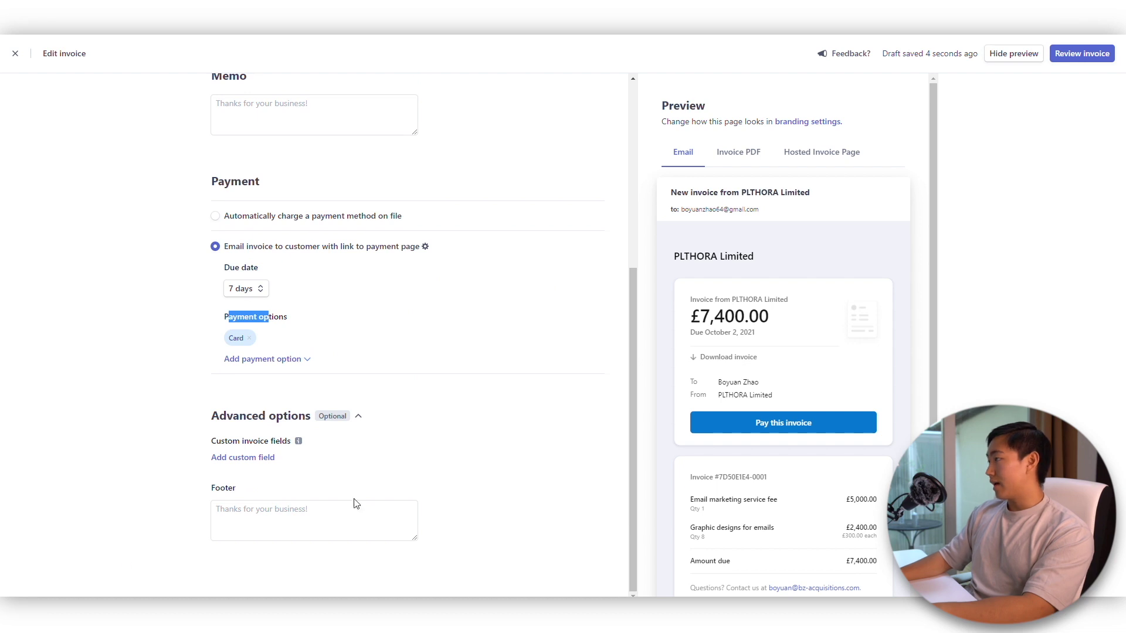
{"action": "scroll", "coordinate": [356, 503], "scroll_direction": "up", "scroll_amount": 4}
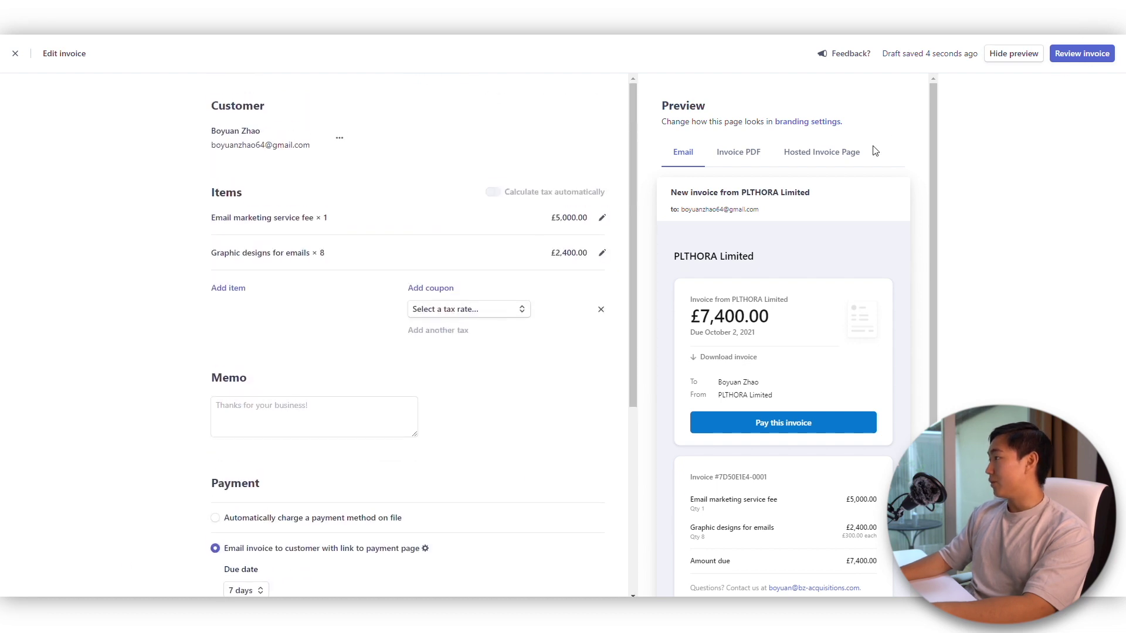
{"action": "left_click", "coordinate": [738, 162]}
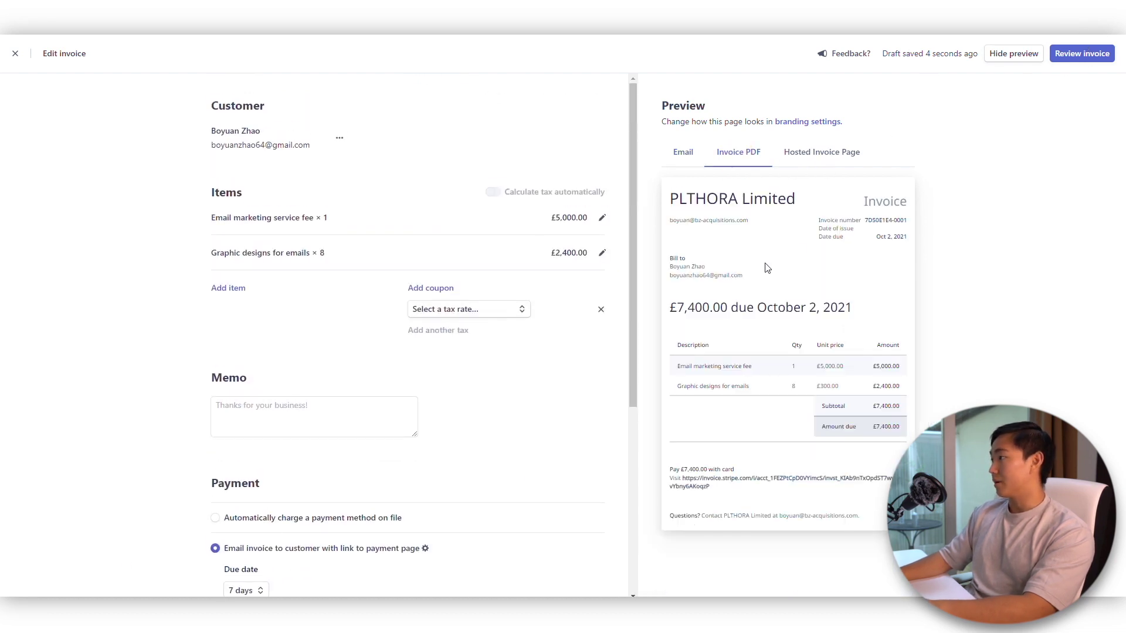
{"action": "left_click", "coordinate": [671, 154]}
{"action": "left_click", "coordinate": [1081, 54]}
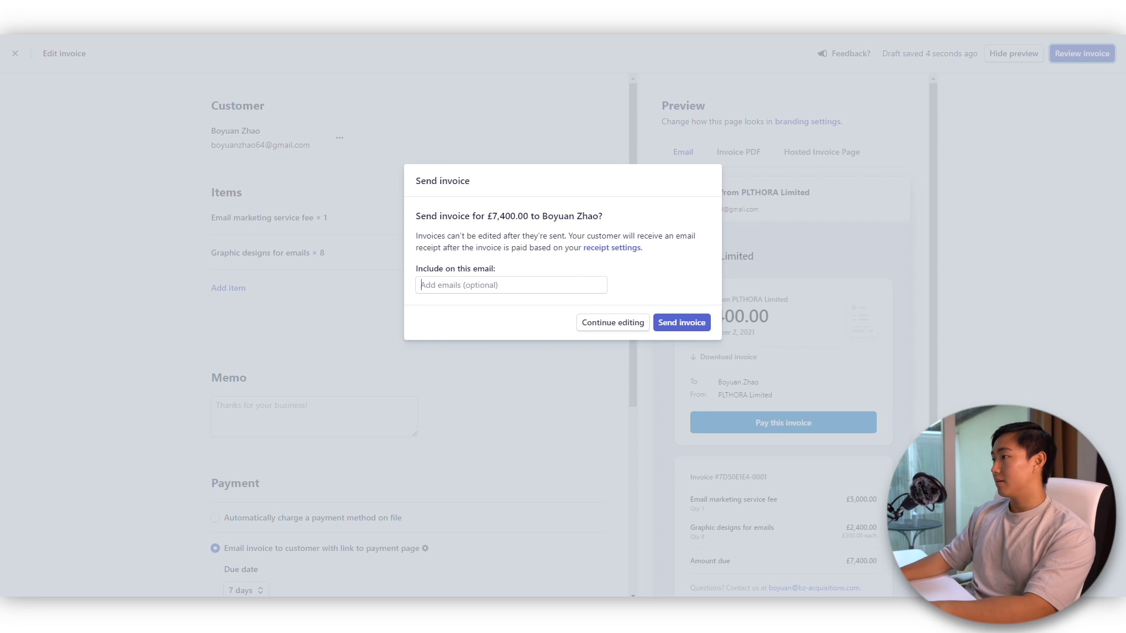
- Confirm sending the £7,400.00 invoice to the customer
{"action": "left_click_drag", "start_coordinate": [465, 217], "coordinate": [558, 219]}
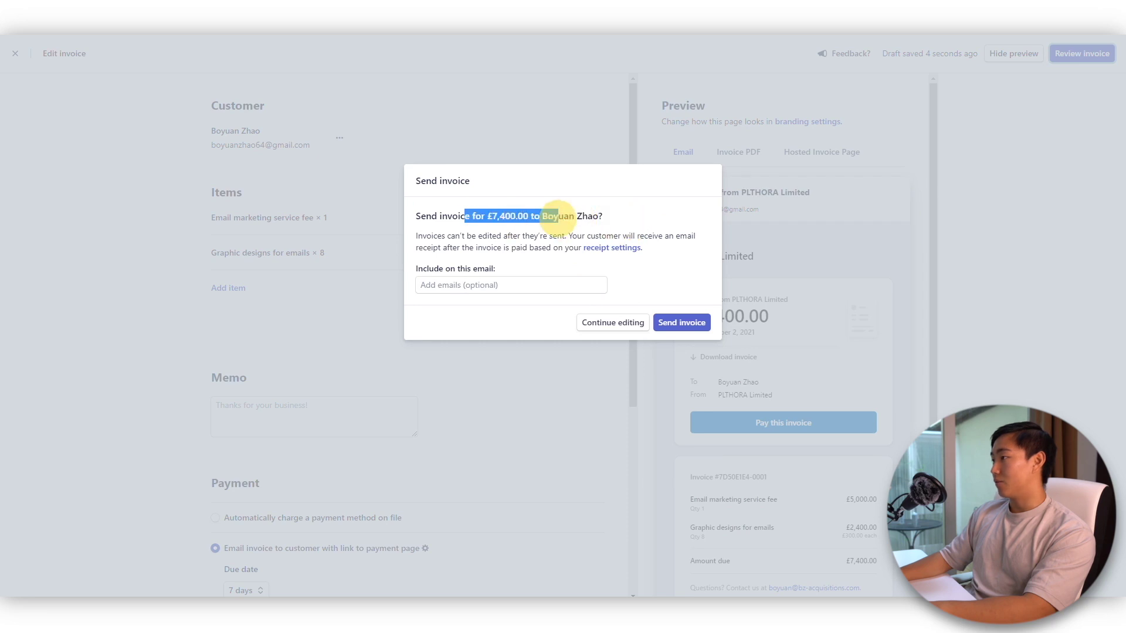
{"action": "left_click", "coordinate": [674, 323]}
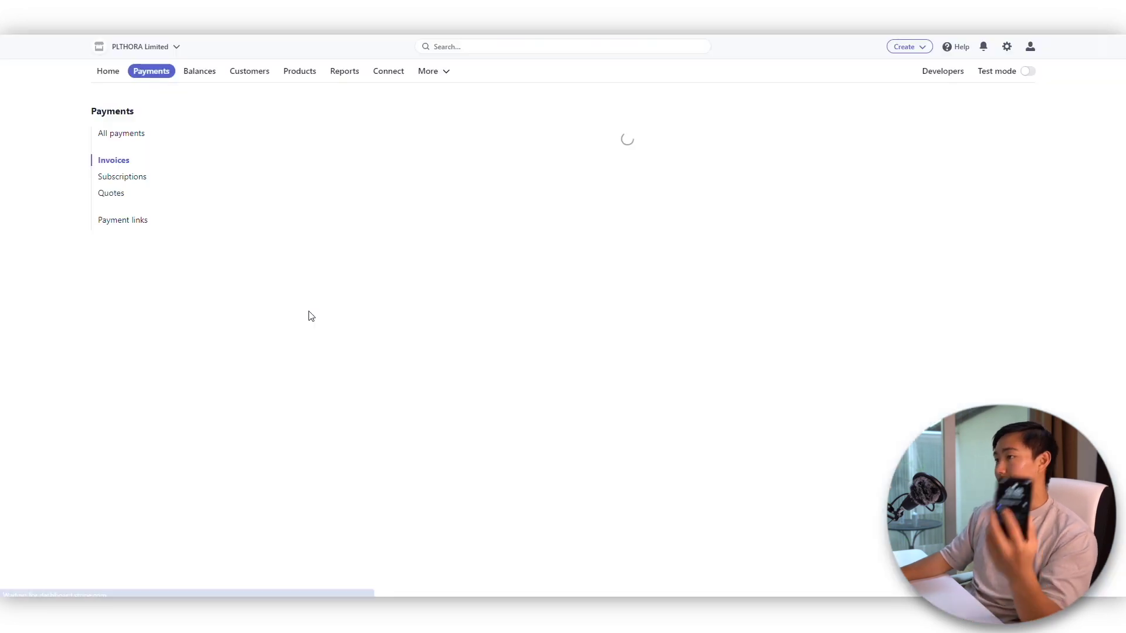